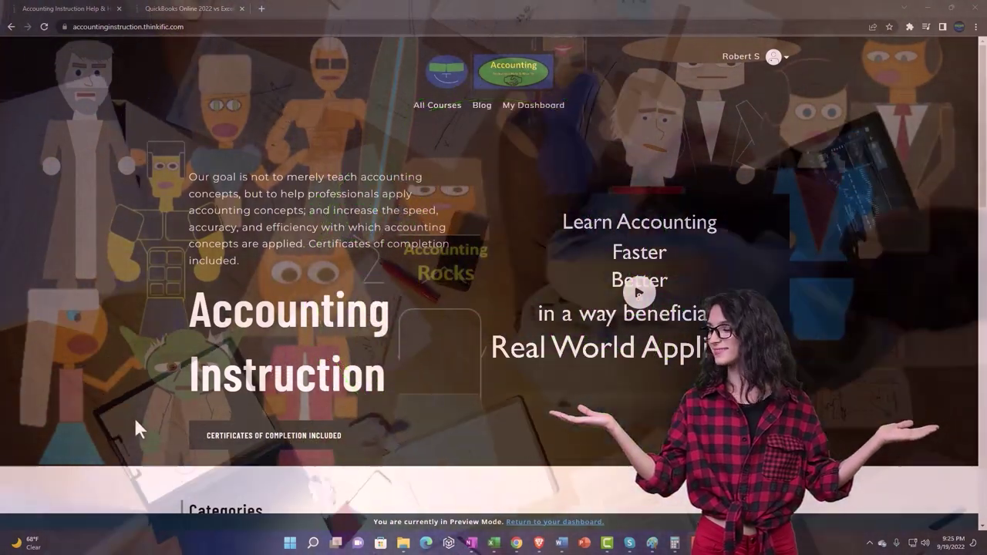
- Switch to the QuickBooks Online 2022 vs Excel course tab and expand the OneNote - Getting Started 2022 section
scroll(135, 420, down, 5)
scroll(135, 423, down, 3)
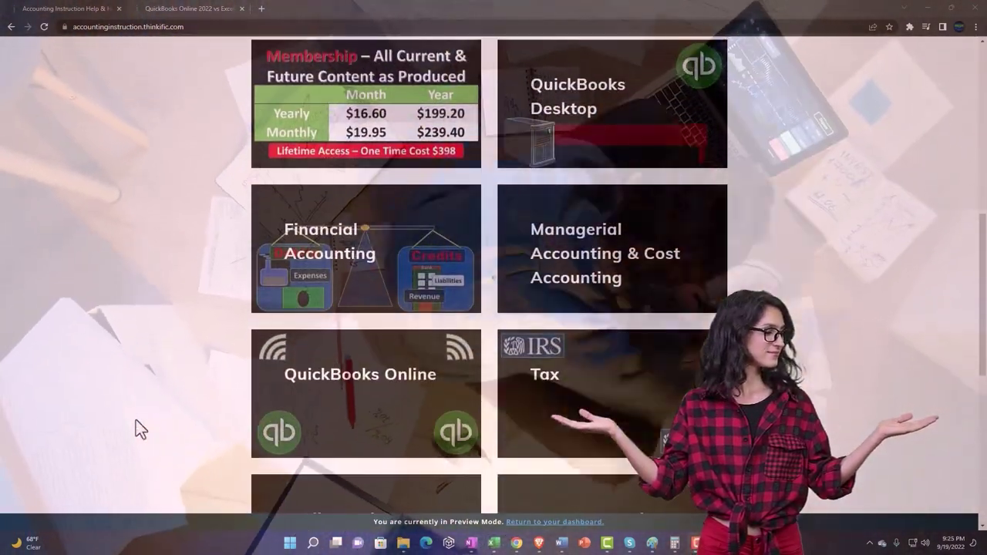
scroll(136, 420, down, 4)
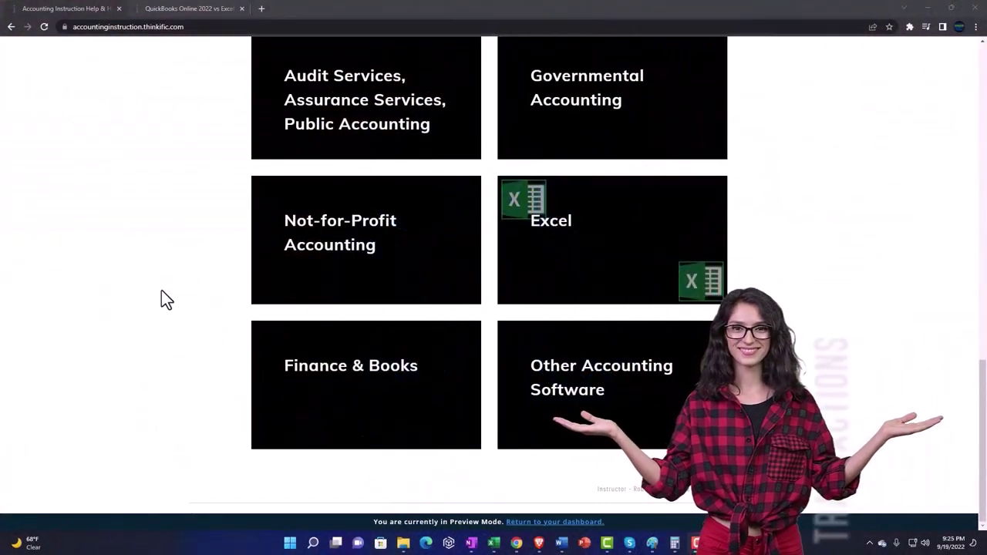
click(176, 10)
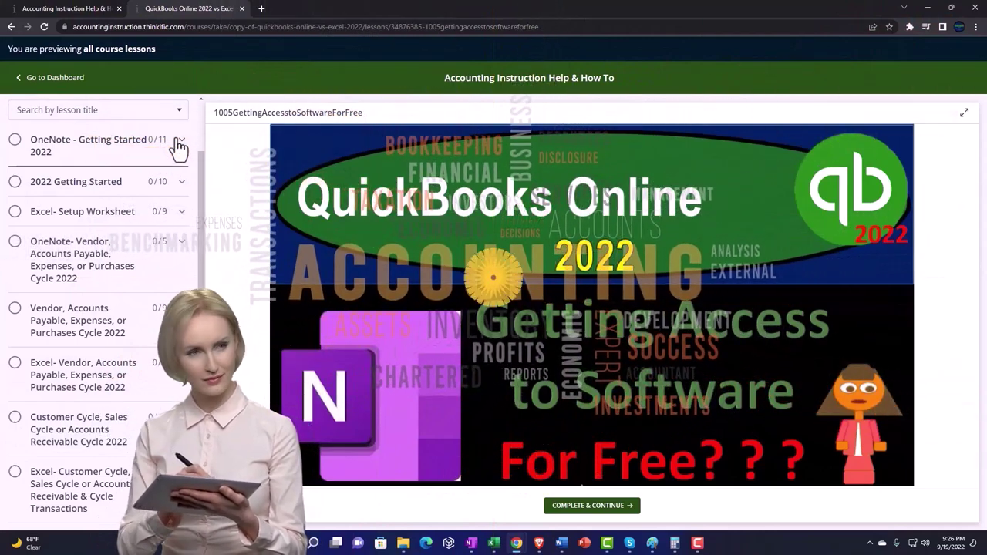
click(177, 143)
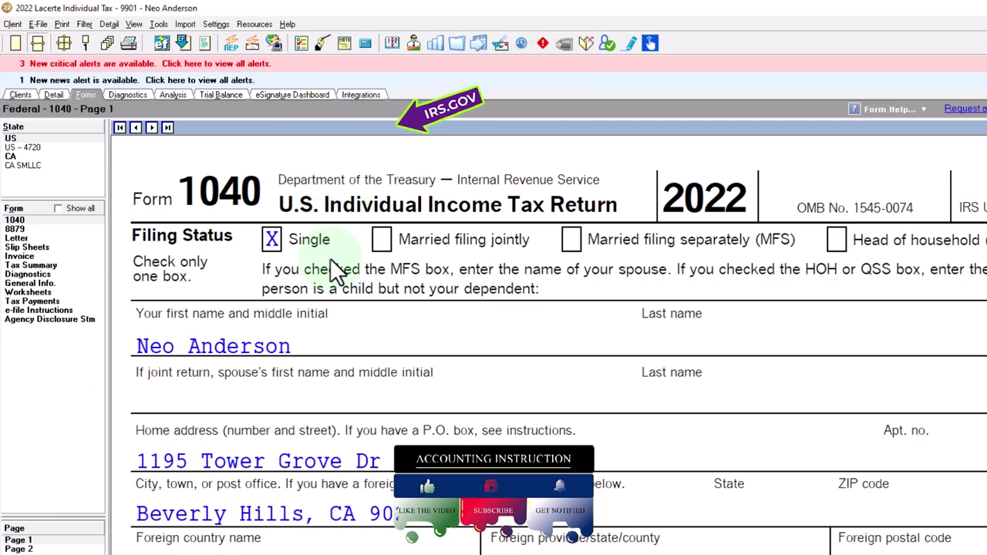
scroll(330, 258, down, 1)
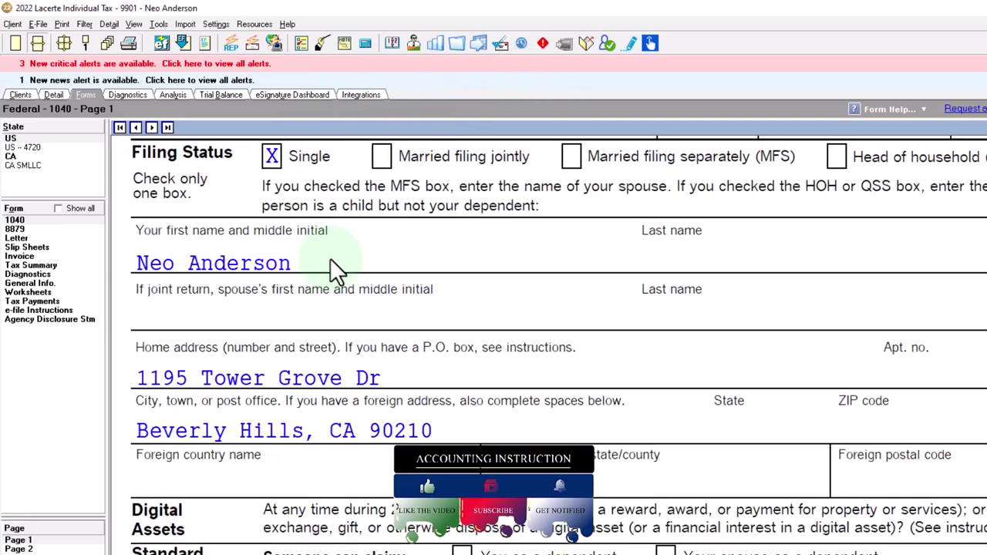
scroll(330, 258, down, 2)
scroll(332, 259, down, 5)
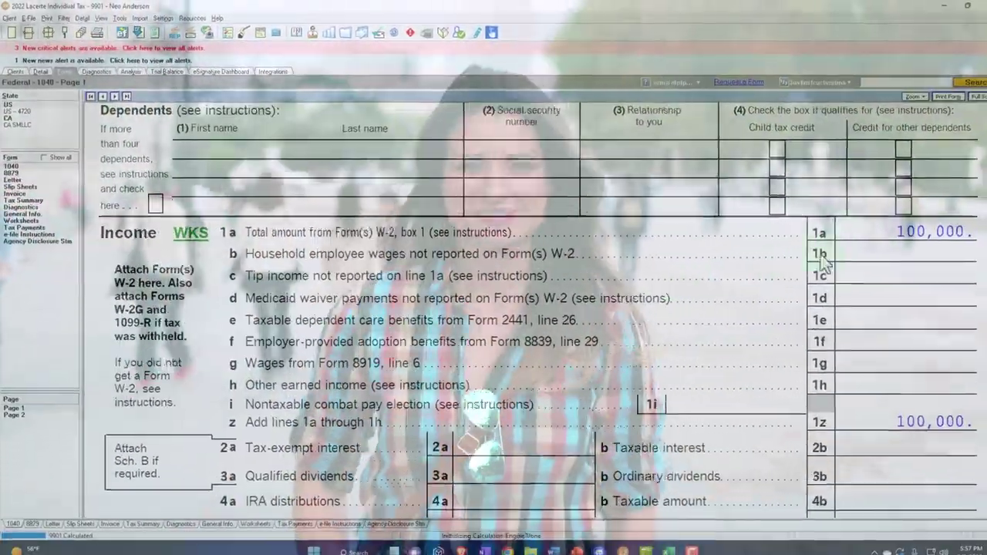
scroll(553, 316, down, 2)
scroll(540, 309, down, 4)
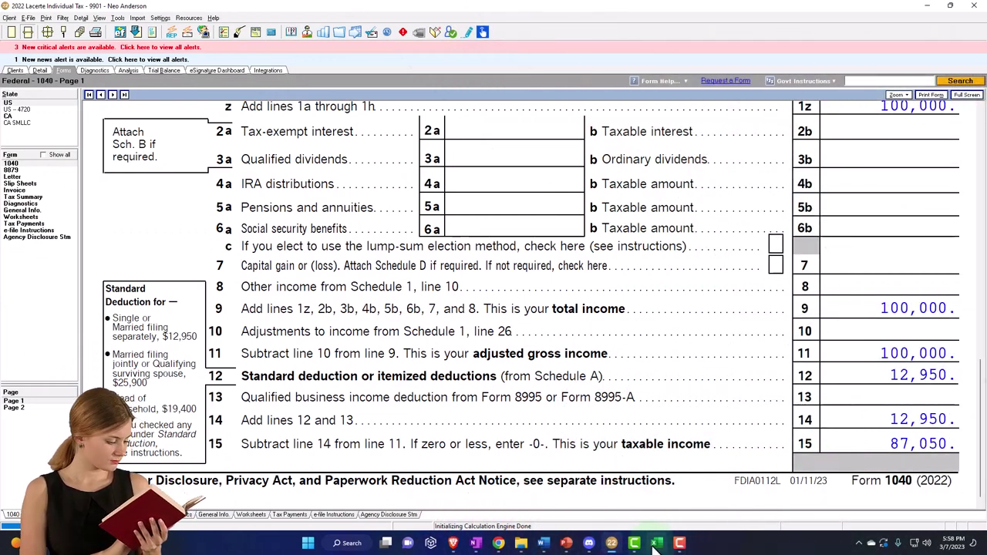
- Compare Excel's Tax Formula 2022 figures (87,050 taxable income, 14,774 tax) with Lacerte, then select cell D2
click(656, 543)
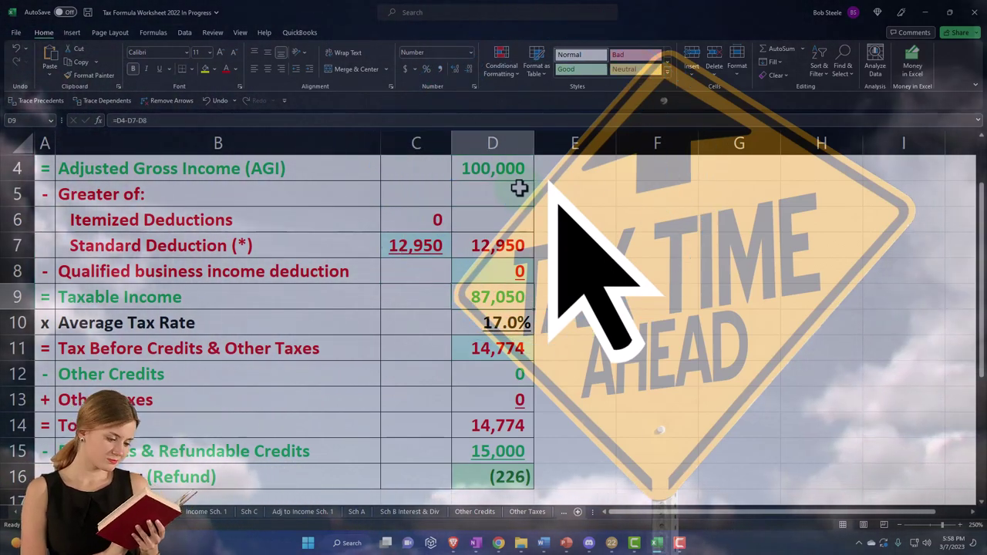
key(Down)
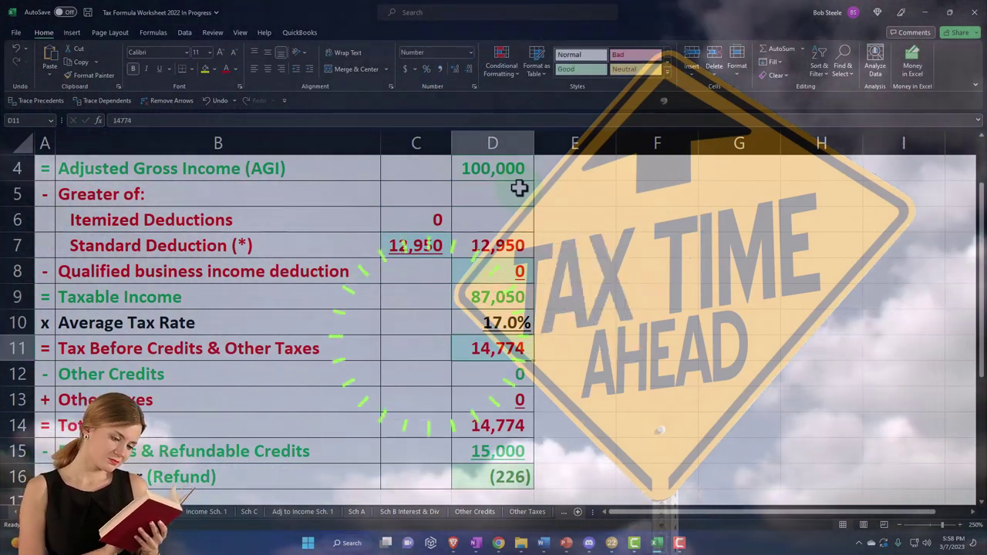
click(658, 543)
scroll(624, 252, down, 10)
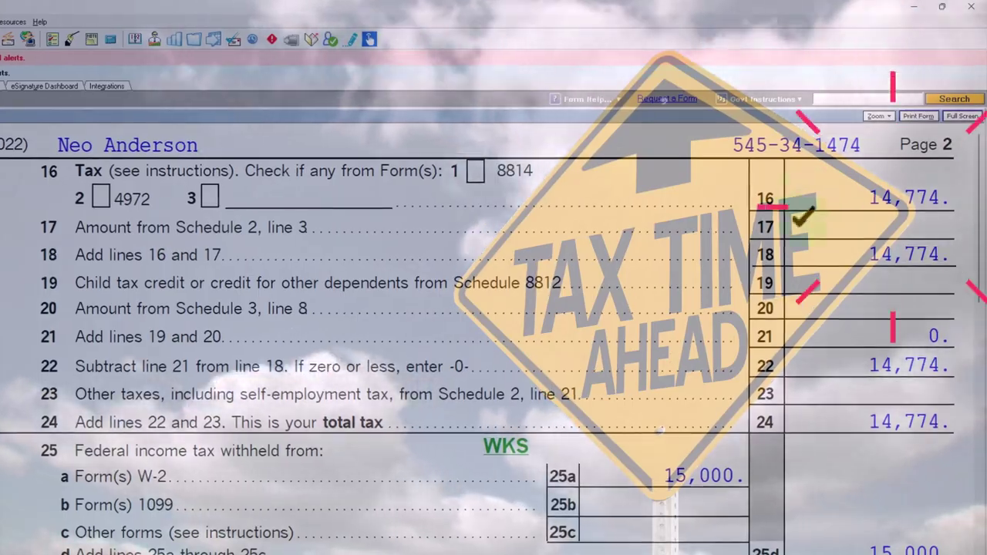
scroll(802, 282, down, 3)
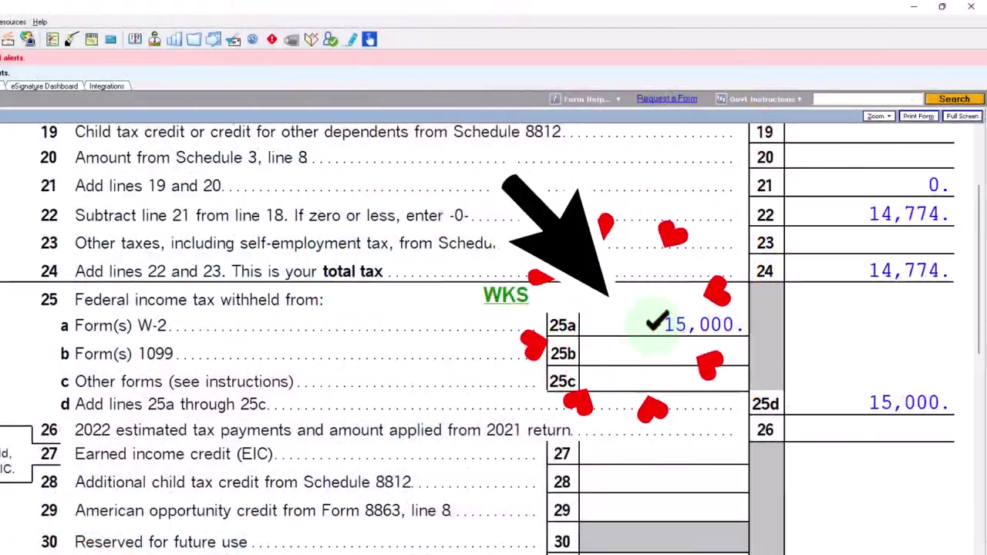
scroll(663, 339, down, 5)
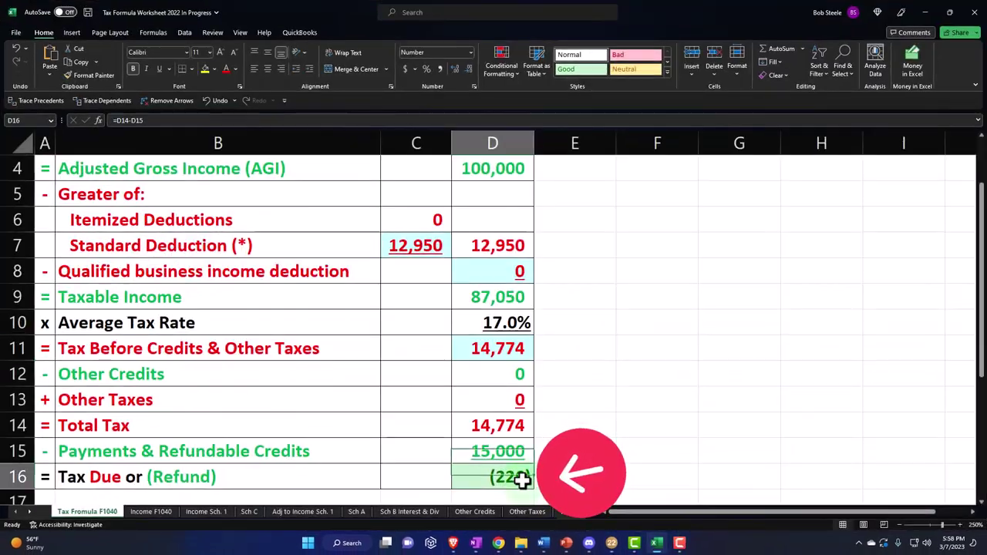
scroll(522, 479, up, 1)
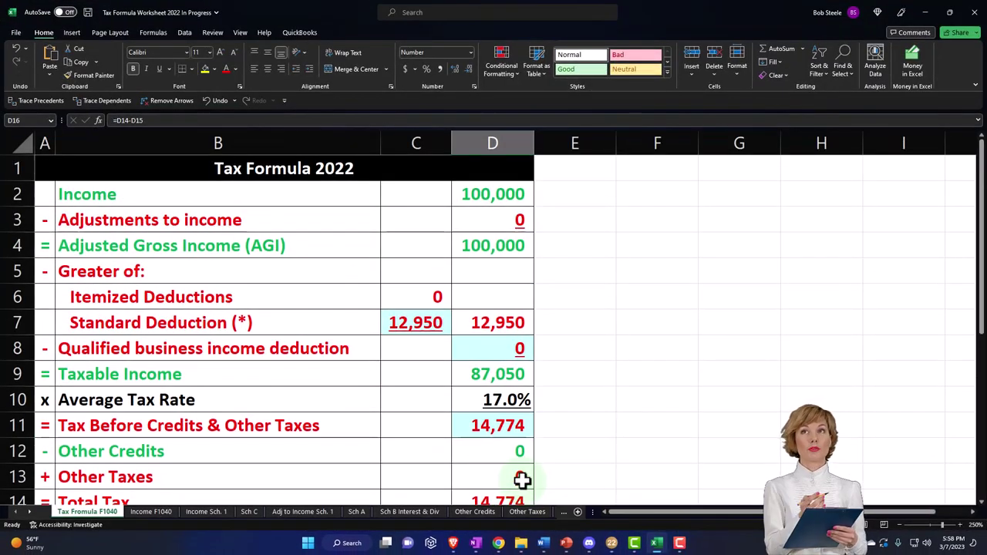
click(485, 195)
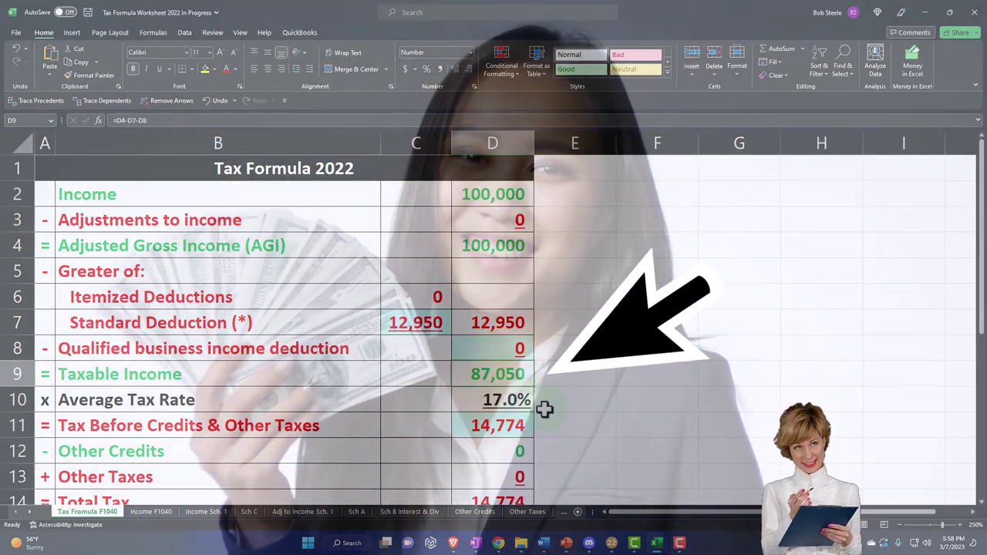
- Return to Lacerte's Form 1040 page 1 Income section and show all forms in the Form list
click(611, 542)
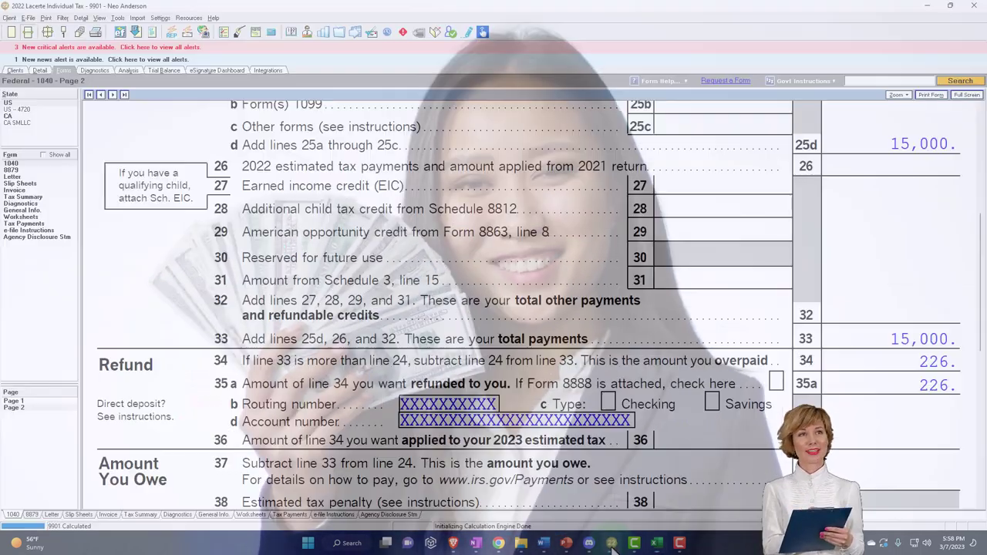
click(27, 402)
scroll(305, 366, down, 10)
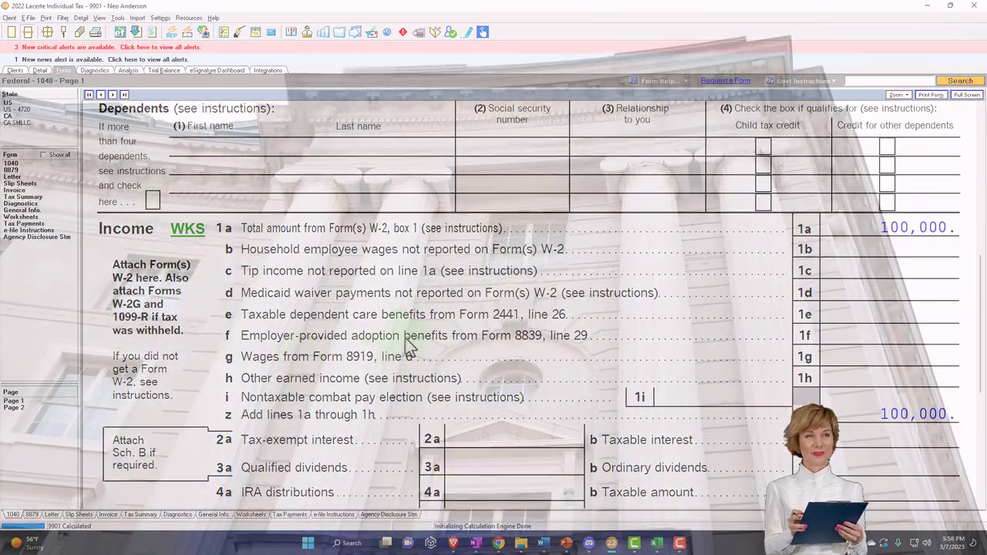
scroll(416, 320, down, 2)
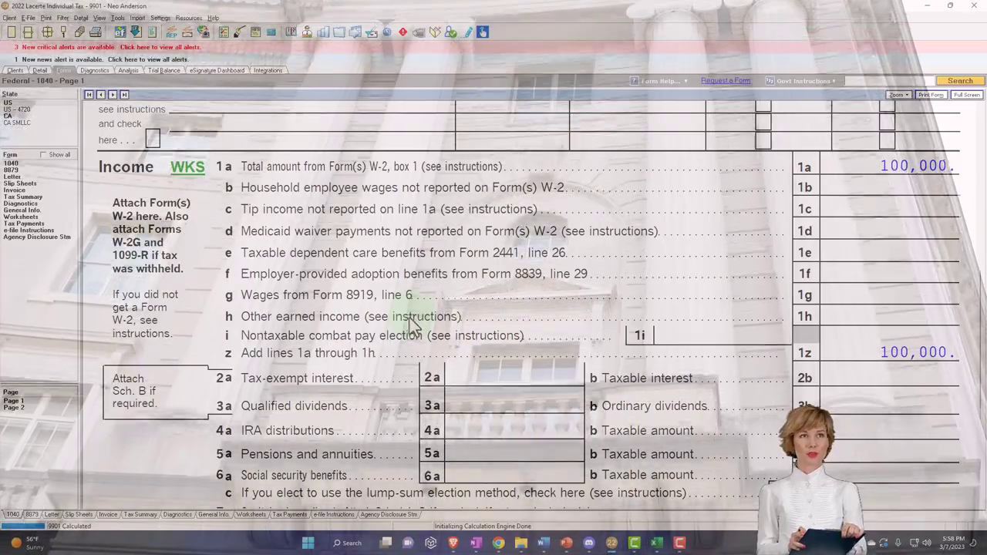
click(44, 154)
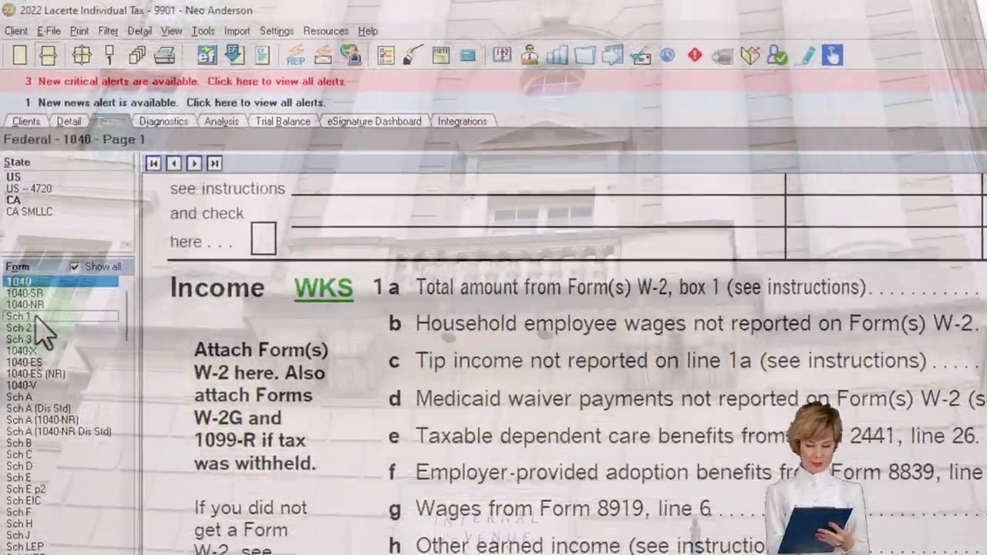
- Review Schedule 1's Part I Additional Income lines, including not-for-profit activity income
click(29, 265)
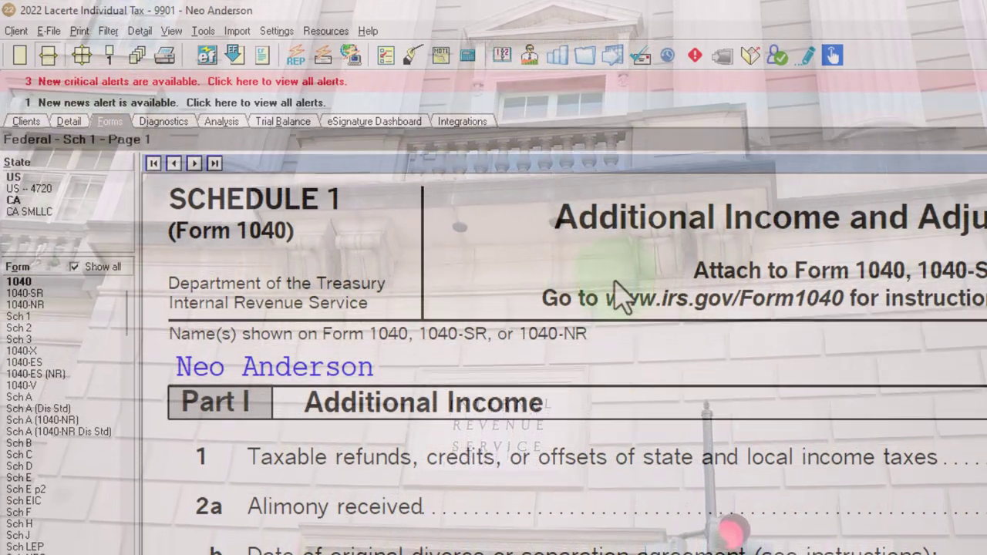
scroll(620, 309, down, 8)
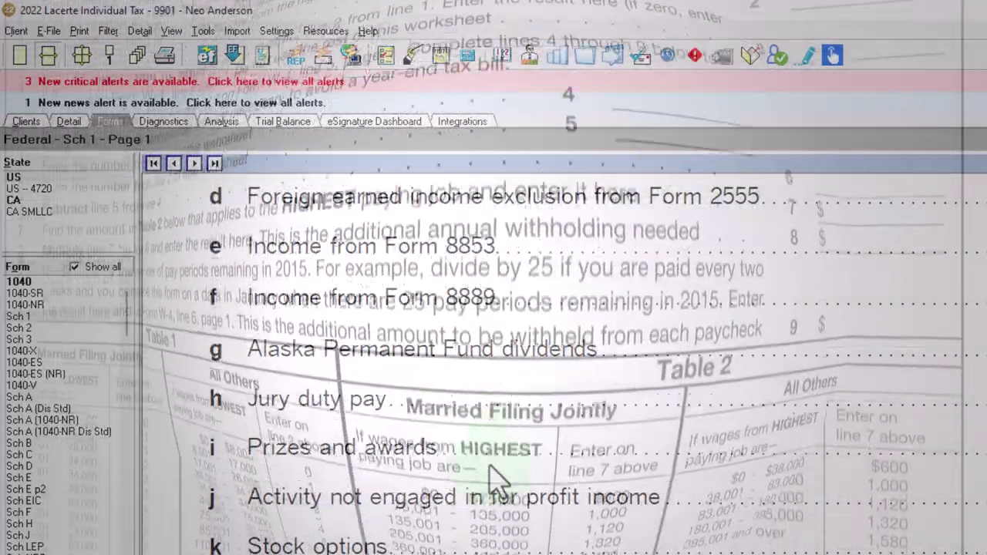
scroll(498, 478, up, 8)
scroll(497, 478, up, 6)
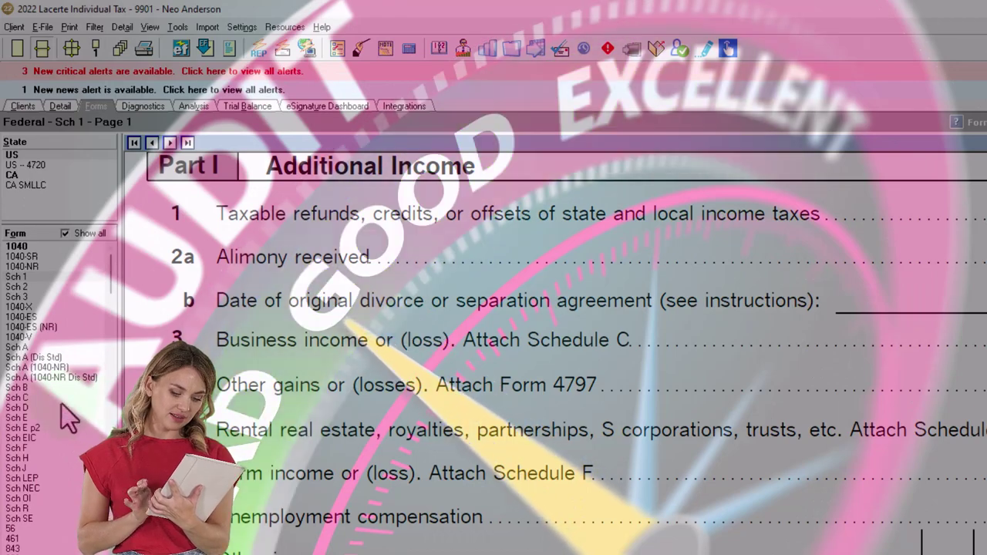
- Show the Schedule C Business Income detail screen with 20,000 federal gross receipts for business 1
click(45, 397)
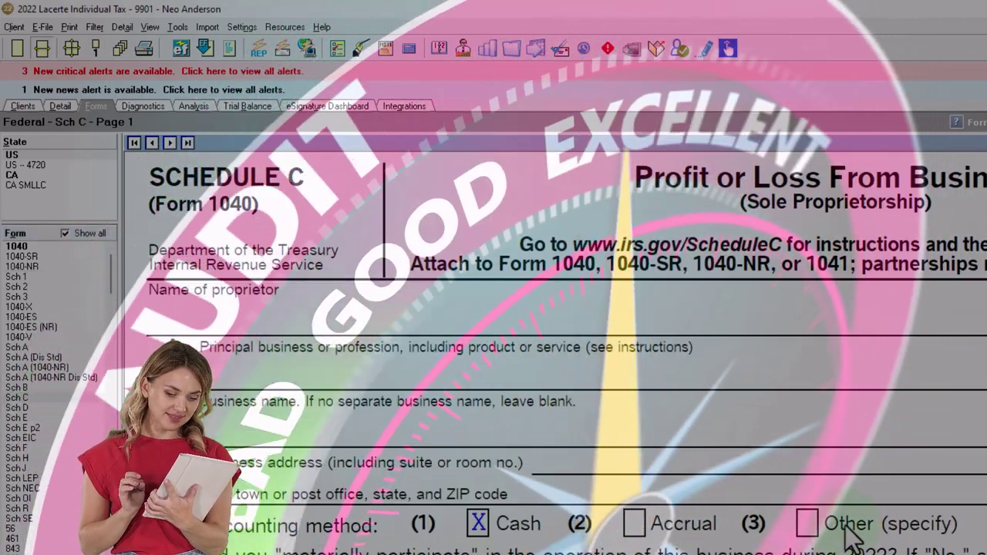
scroll(848, 532, down, 5)
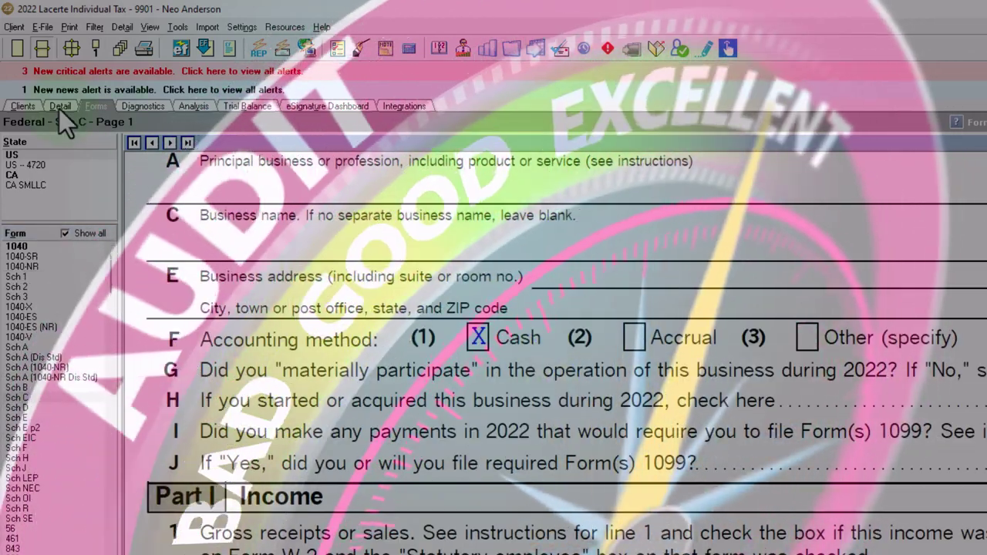
click(59, 106)
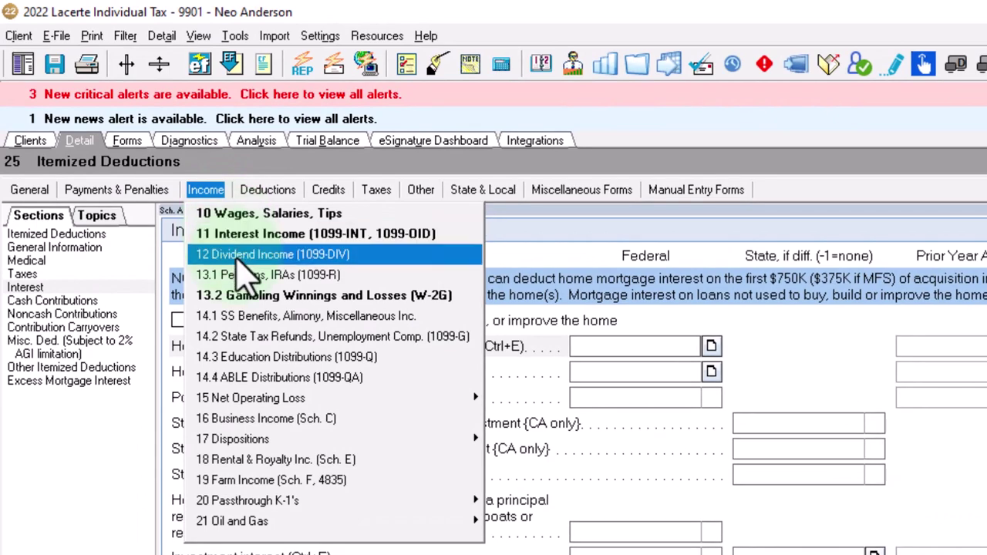
click(285, 420)
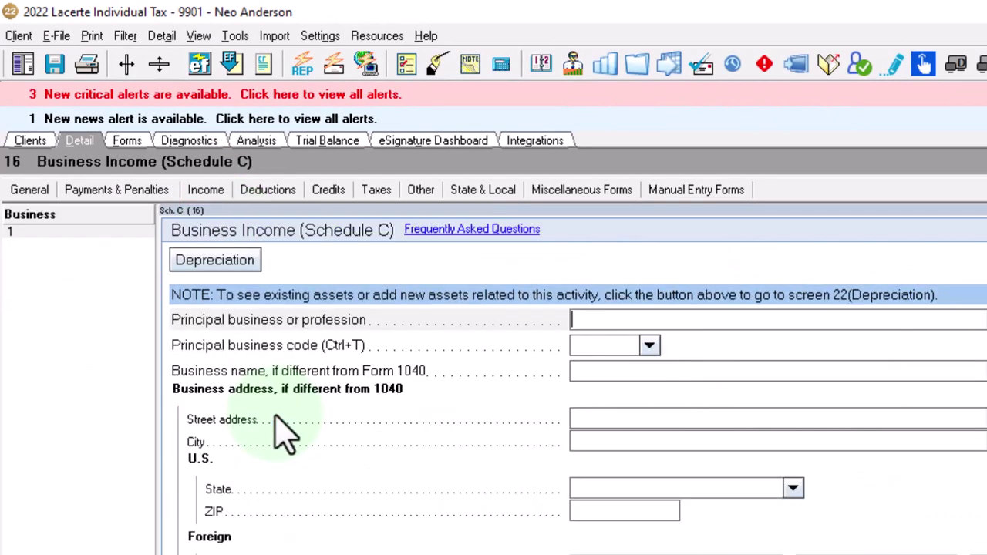
scroll(474, 462, down, 15)
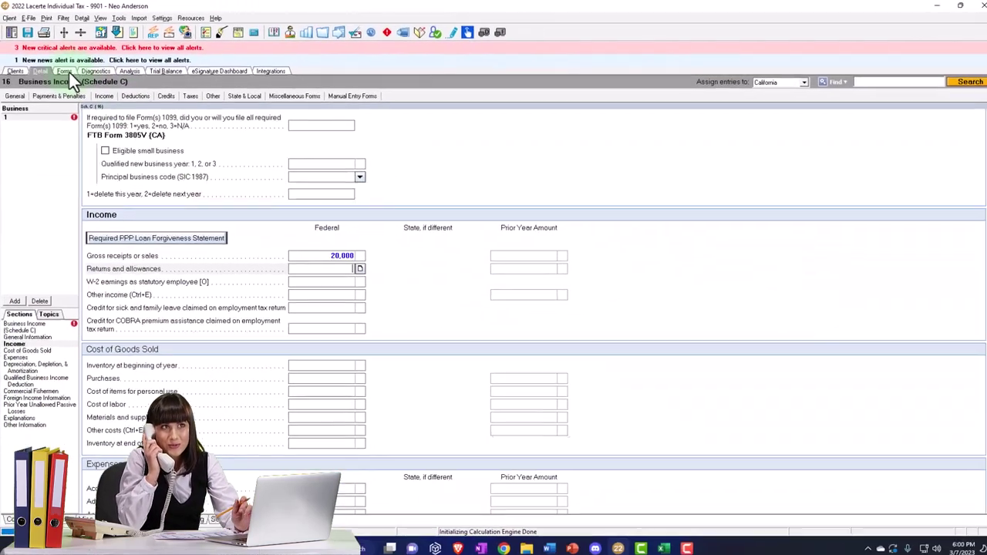
- Trace the 20,000 business income via Schedule 1 line 3 to Form 1040 line 8, totaling 120,000
click(71, 80)
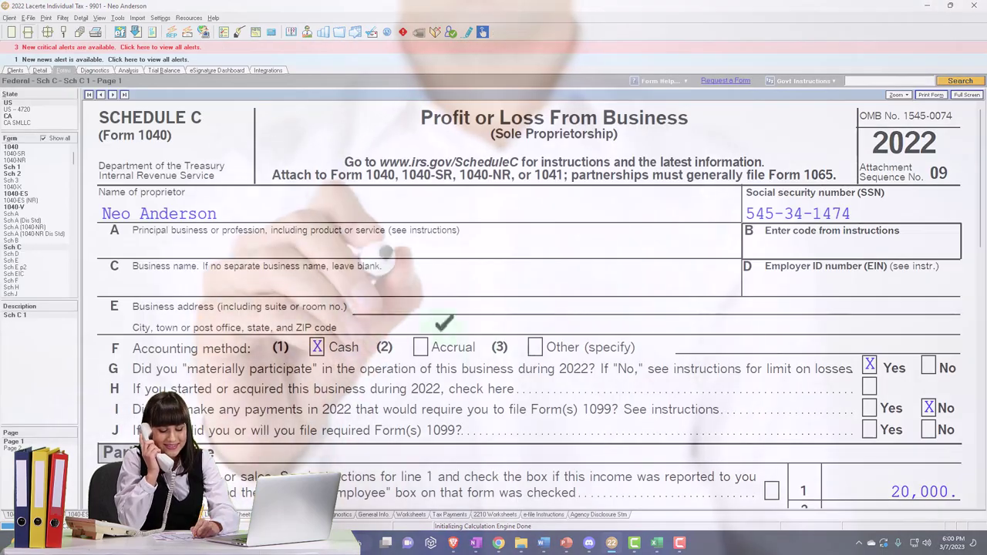
scroll(368, 274, down, 1)
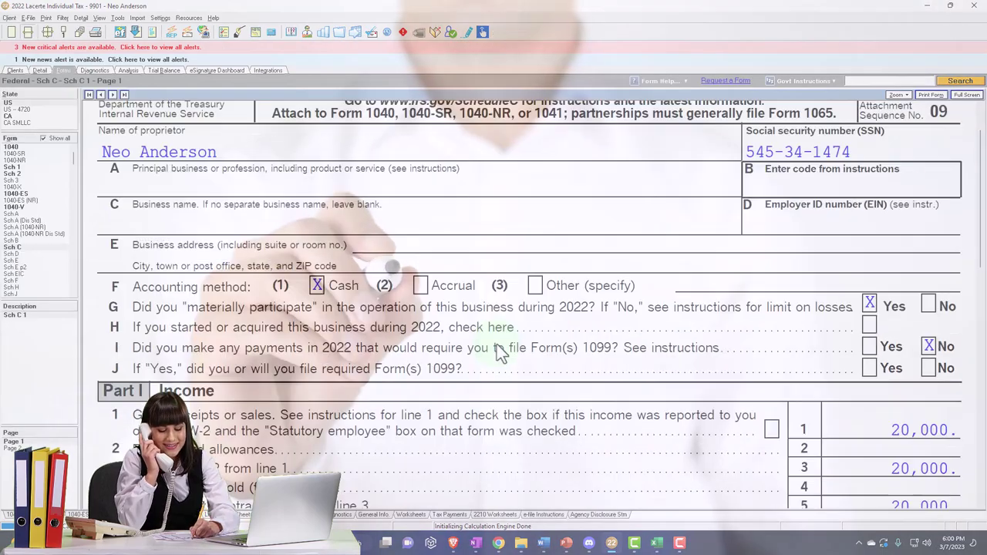
click(10, 146)
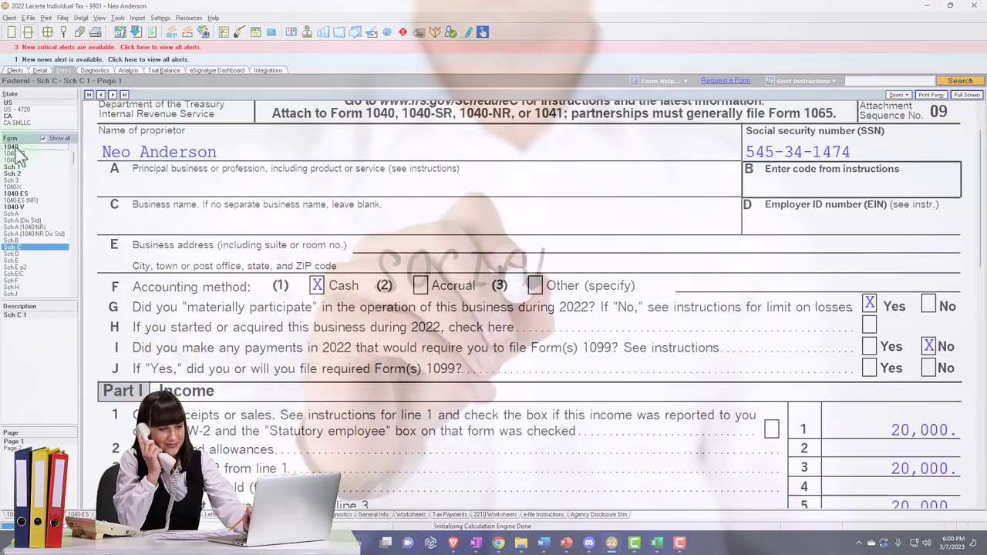
scroll(517, 313, down, 5)
scroll(517, 313, down, 3)
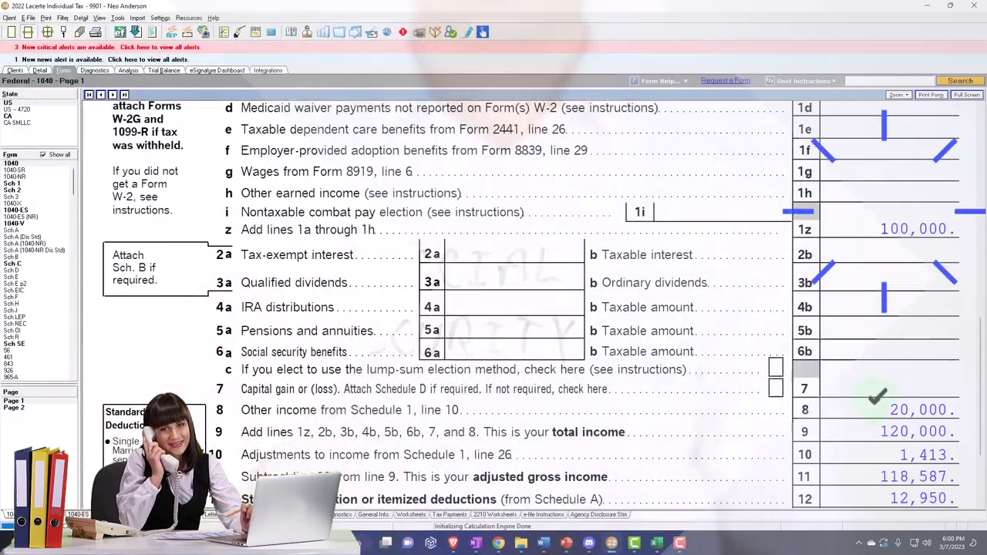
click(12, 184)
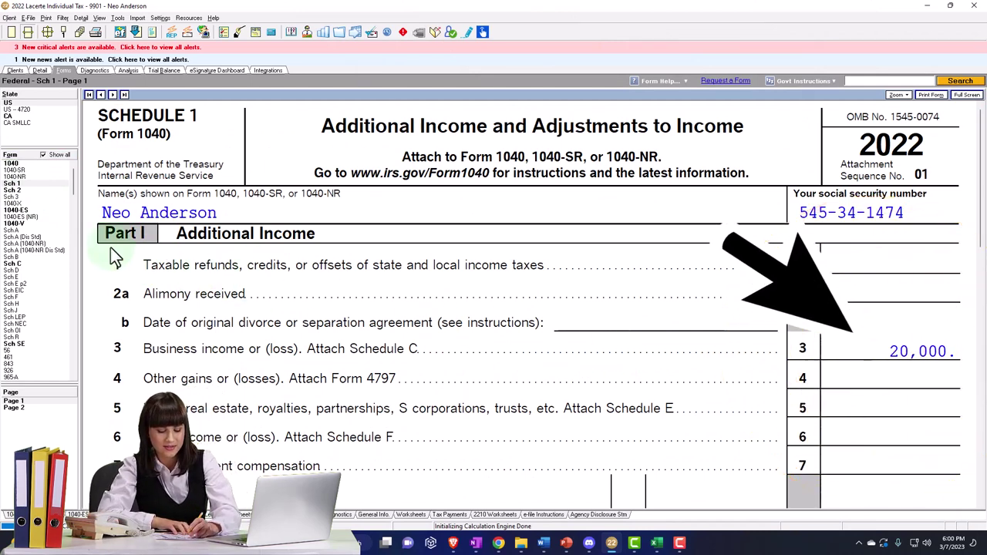
click(17, 164)
scroll(644, 406, down, 10)
scroll(643, 407, down, 3)
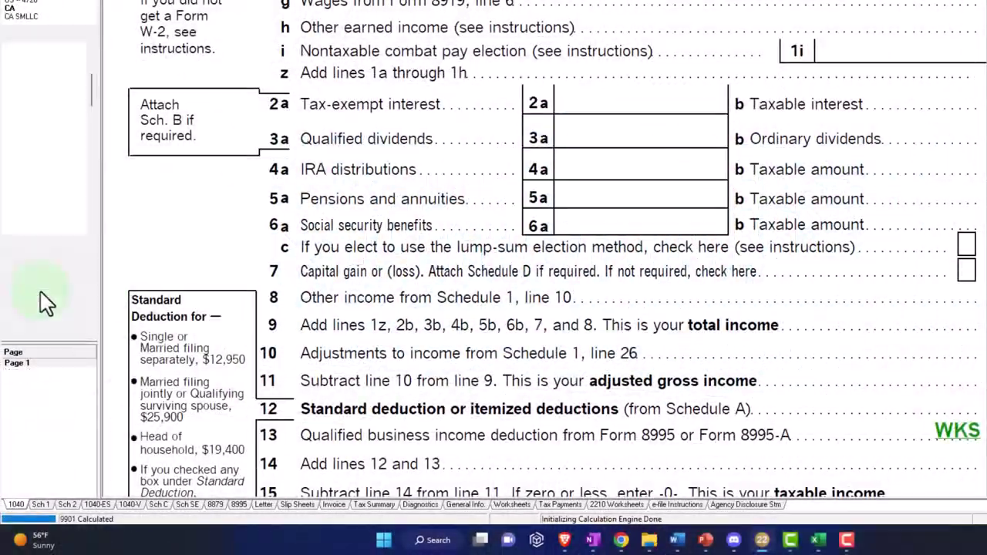
- Review Schedule SE lines 8–13: 2,826 self-employment tax and 1,413 half deduction
click(43, 293)
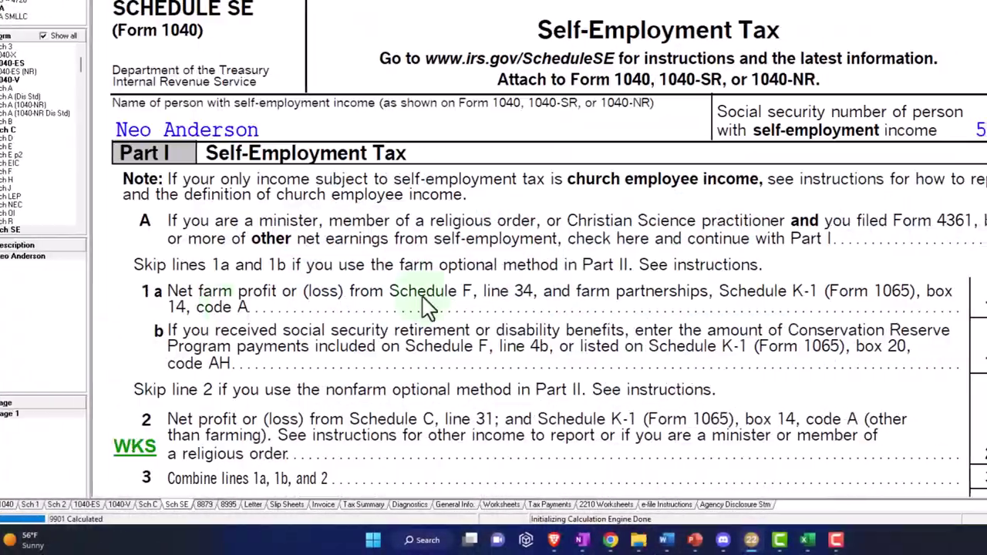
scroll(301, 324, down, 5)
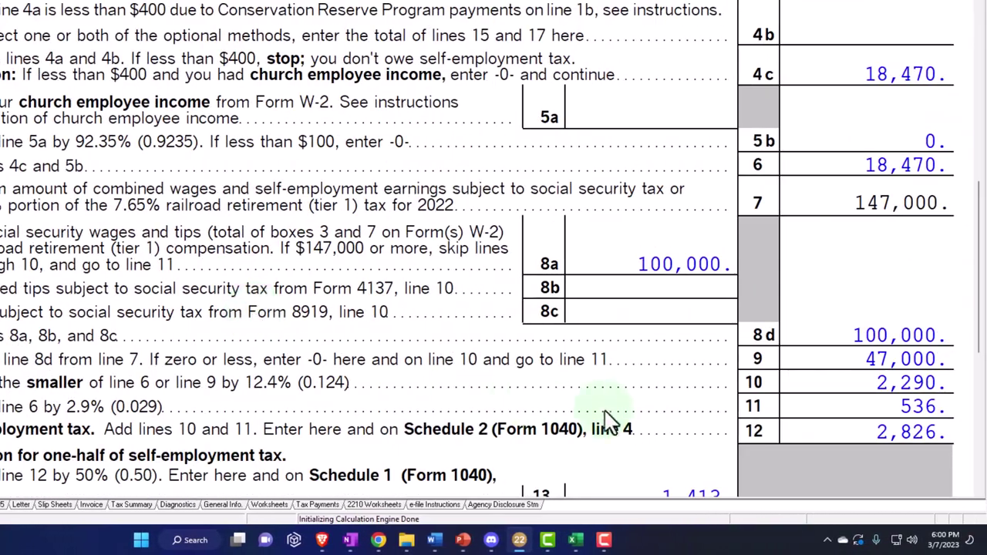
scroll(605, 420, down, 2)
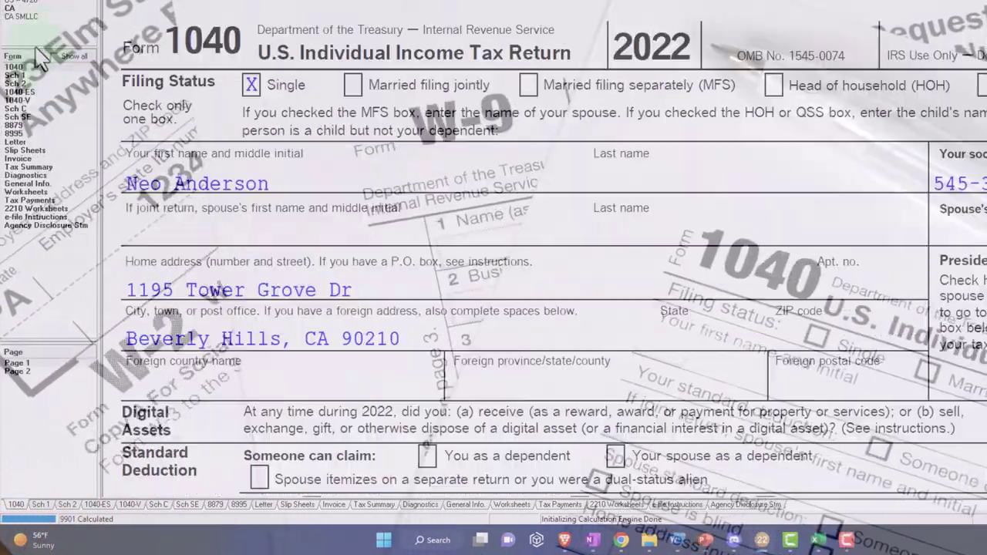
- Trace the 1,413 adjustment from Schedule 1 line 15 to Form 1040, showing 101,920 taxable income
click(17, 371)
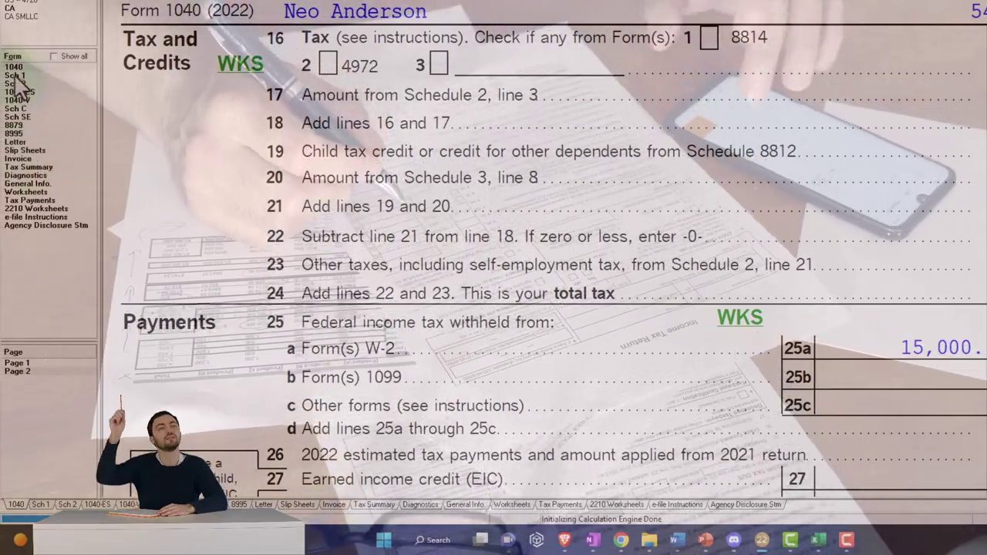
click(17, 77)
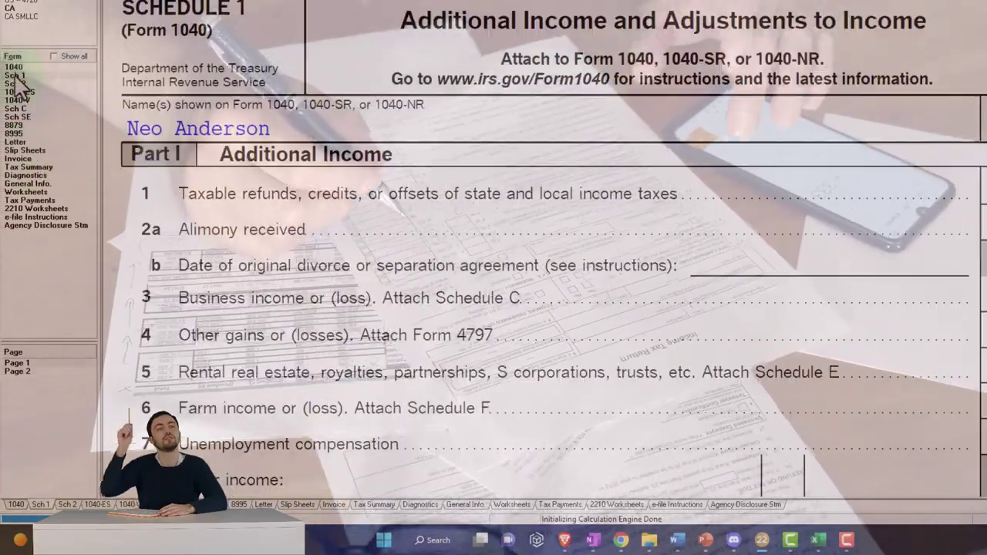
click(54, 371)
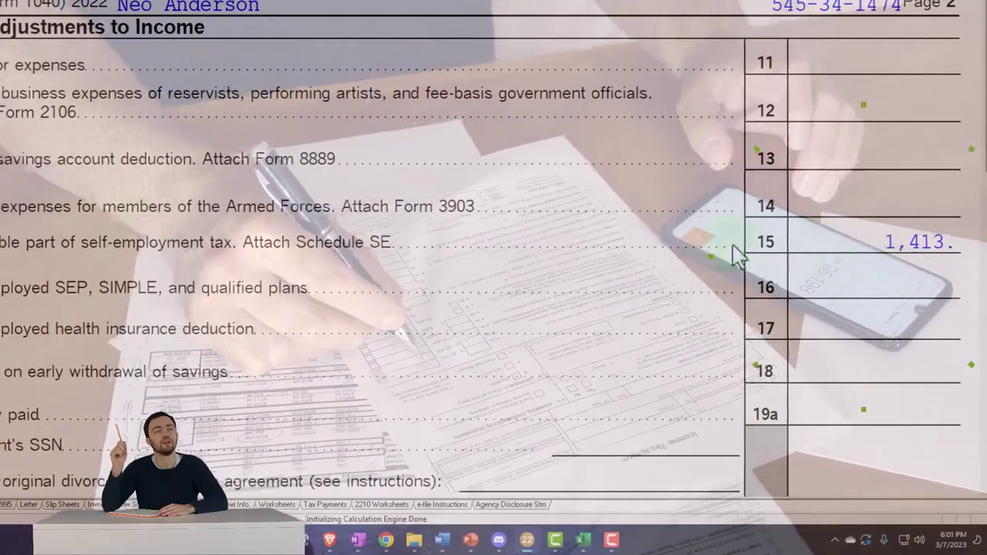
click(13, 67)
scroll(431, 354, down, 8)
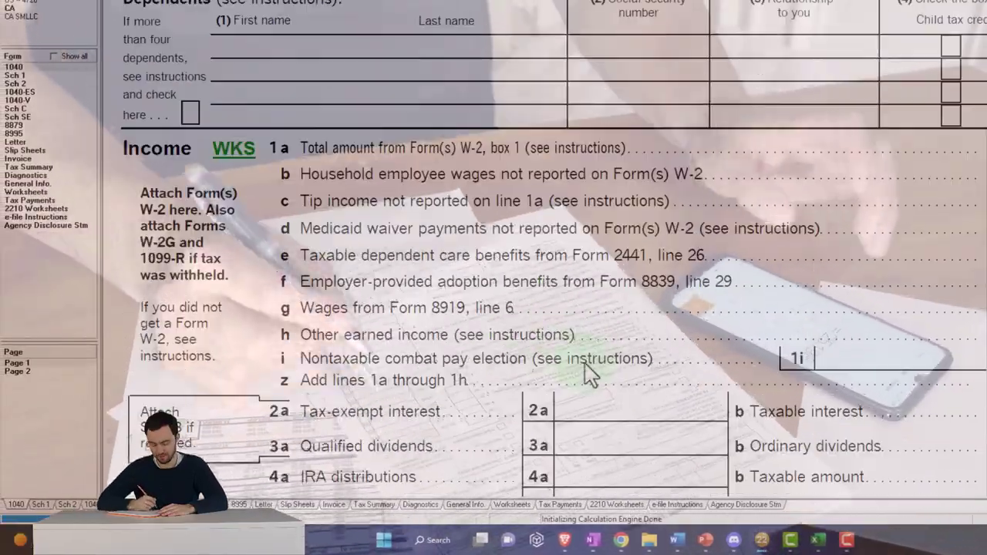
scroll(588, 370, down, 5)
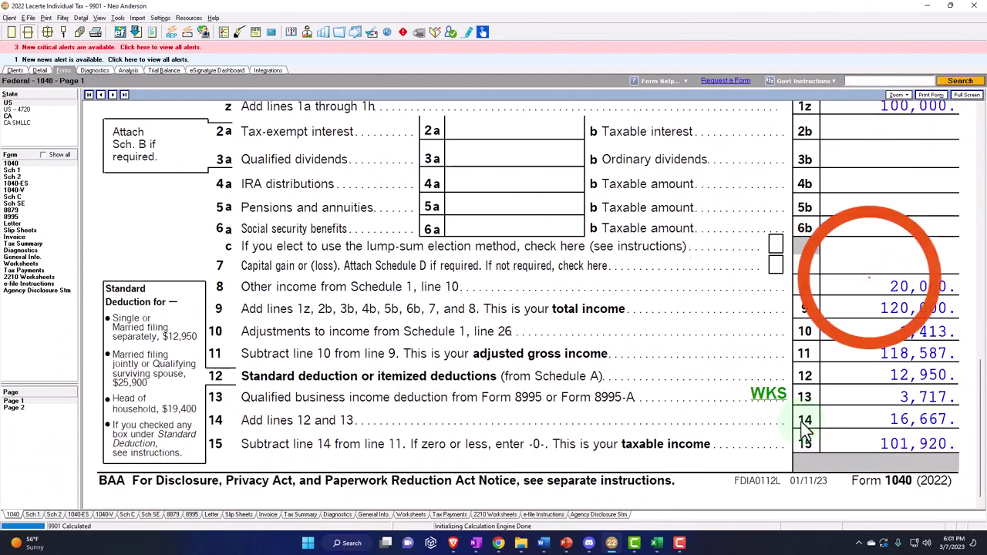
- Delete the Schedule C business in the Detail view, confirm with Yes, and return to Forms view
click(39, 70)
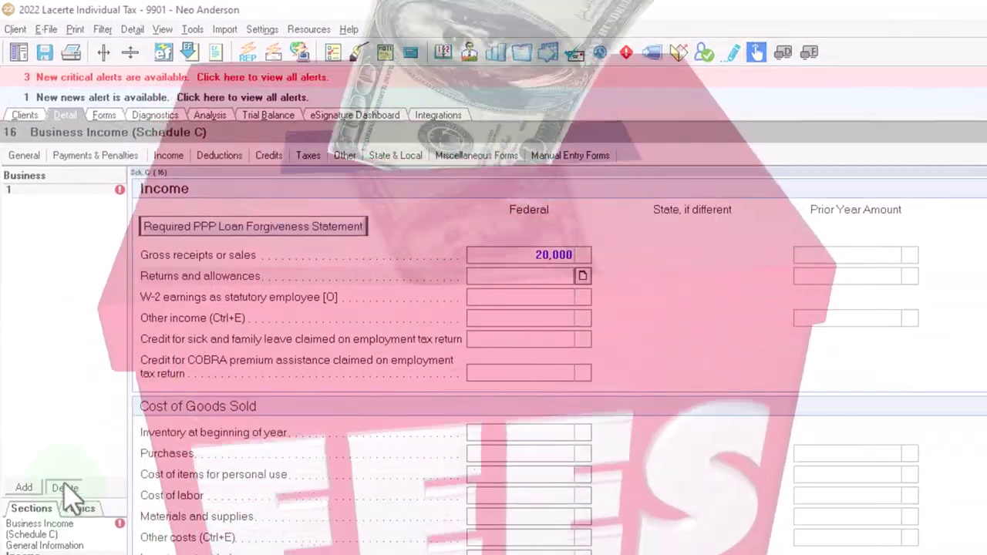
click(52, 395)
click(772, 465)
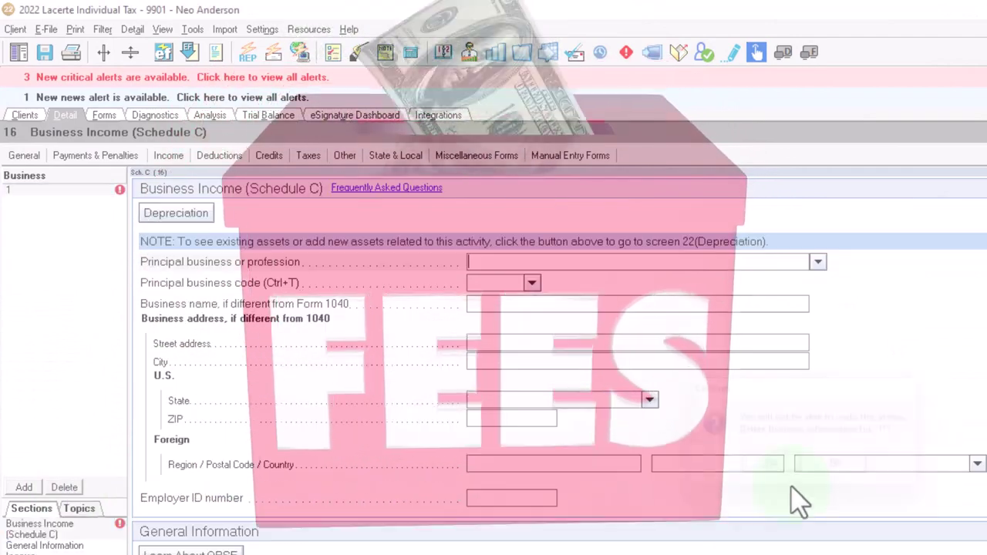
click(106, 117)
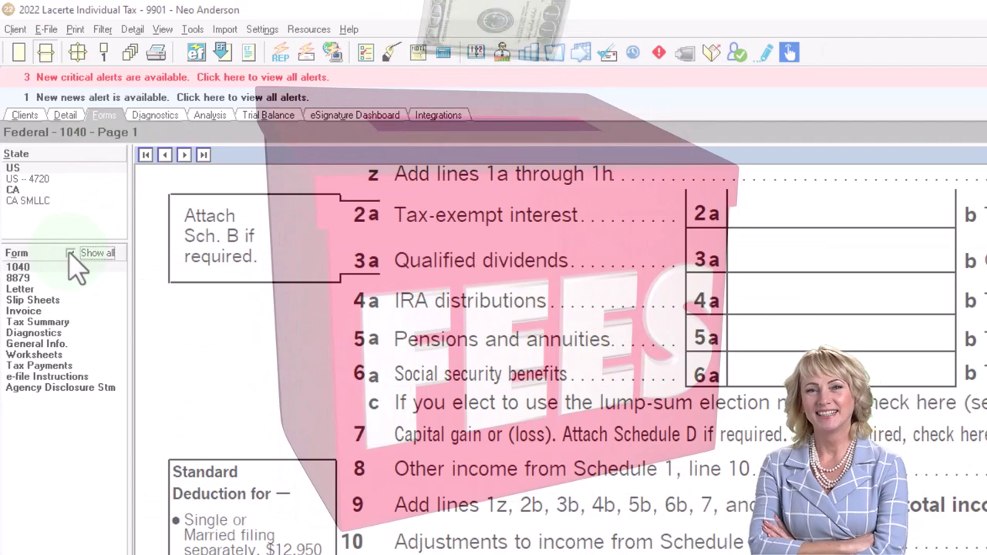
- Scroll through Schedule 1 lines 3–8i, confirming line 3 business income is now blank
click(38, 300)
scroll(717, 509, down, 10)
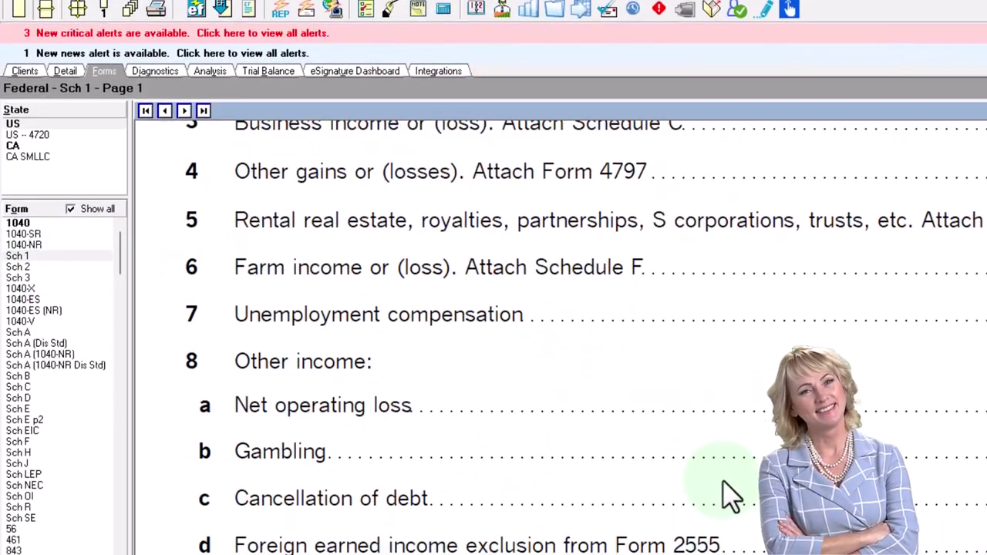
scroll(731, 374, down, 3)
scroll(729, 374, up, 8)
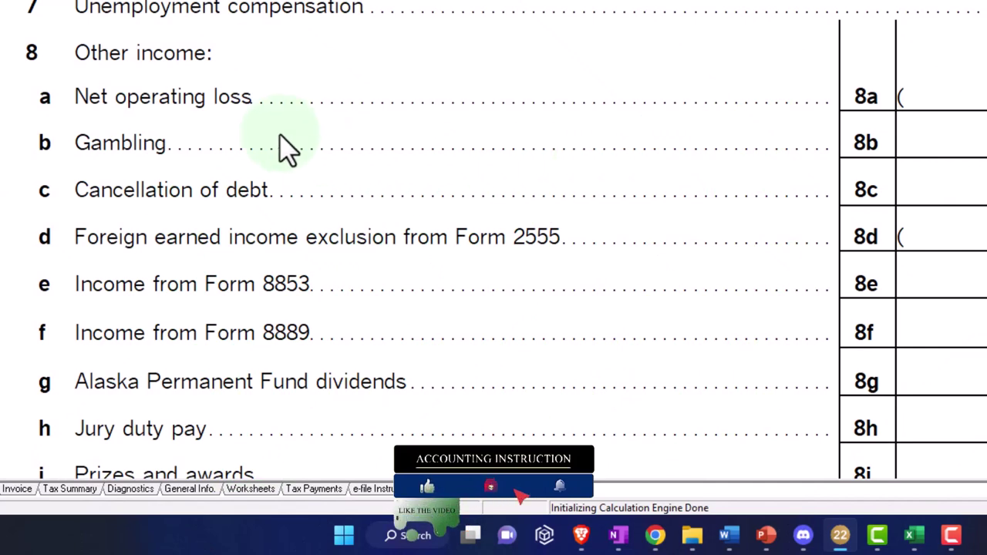
scroll(285, 147, up, 5)
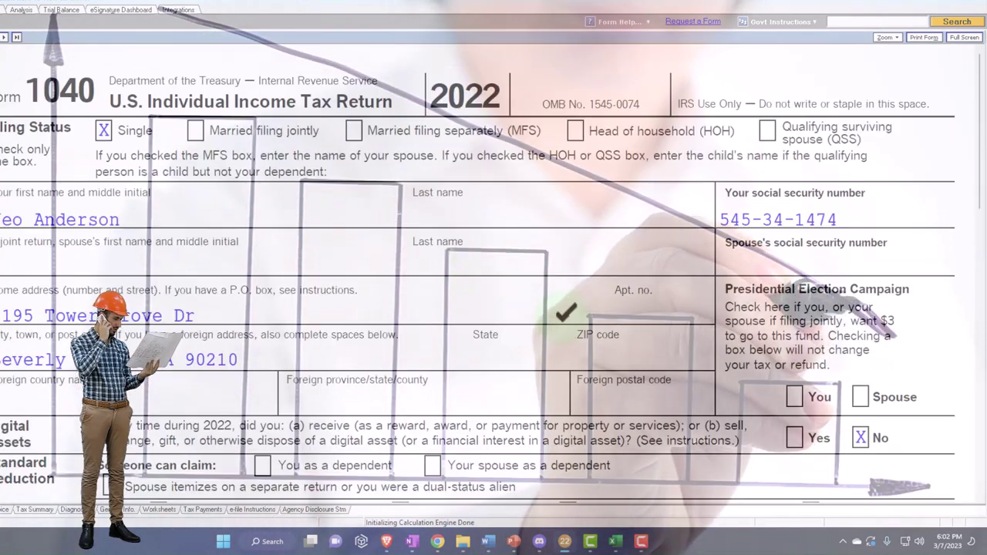
scroll(566, 332, down, 5)
scroll(566, 332, down, 3)
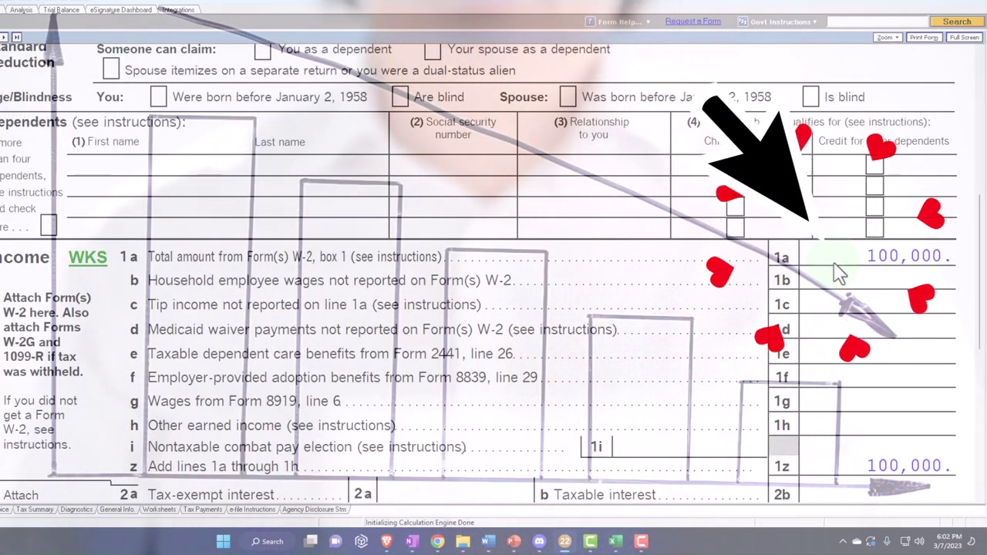
scroll(838, 274, down, 1)
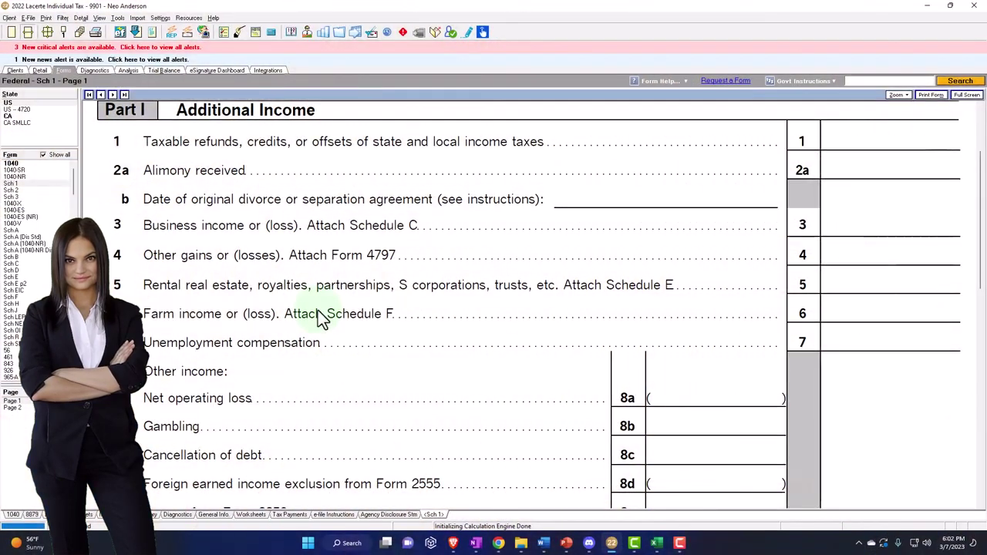
scroll(323, 317, down, 2)
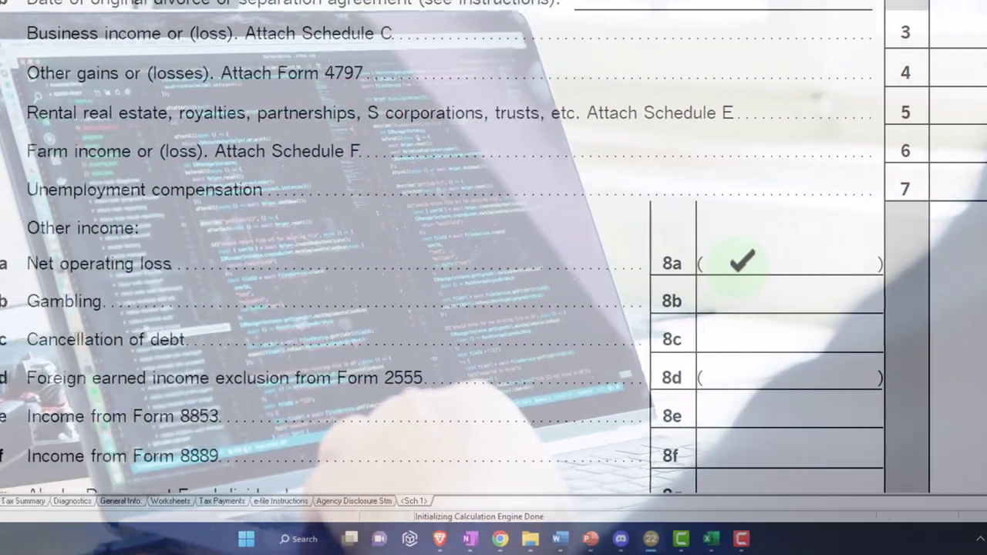
- Review the $10,000 NOL input behind Schedule 1 line 8a and its supporting Statement 1
right_click(656, 265)
click(667, 273)
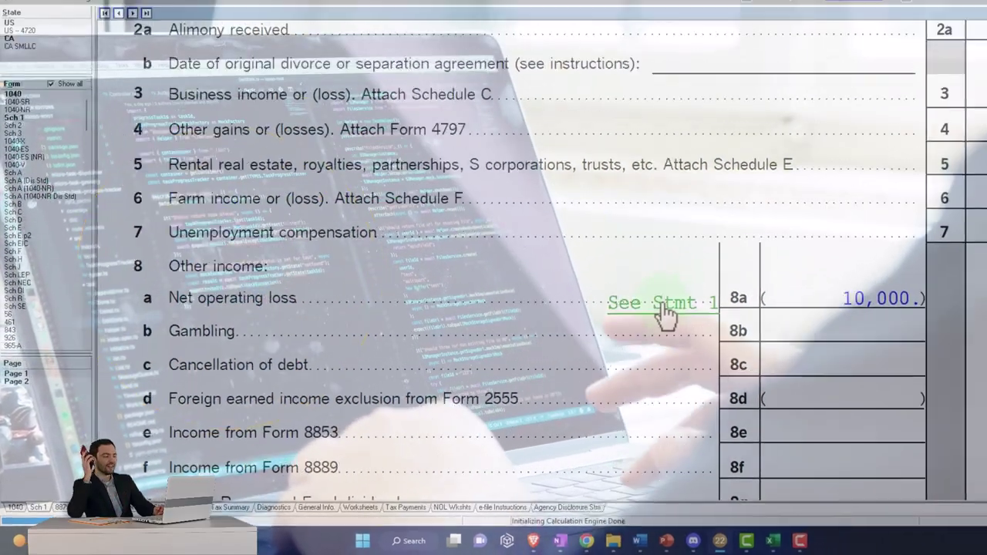
click(661, 306)
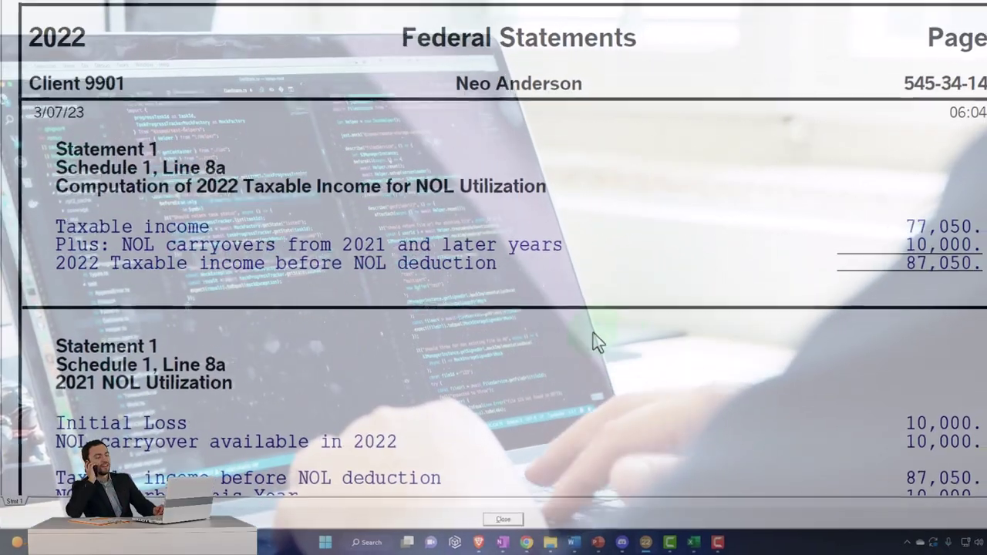
click(972, 6)
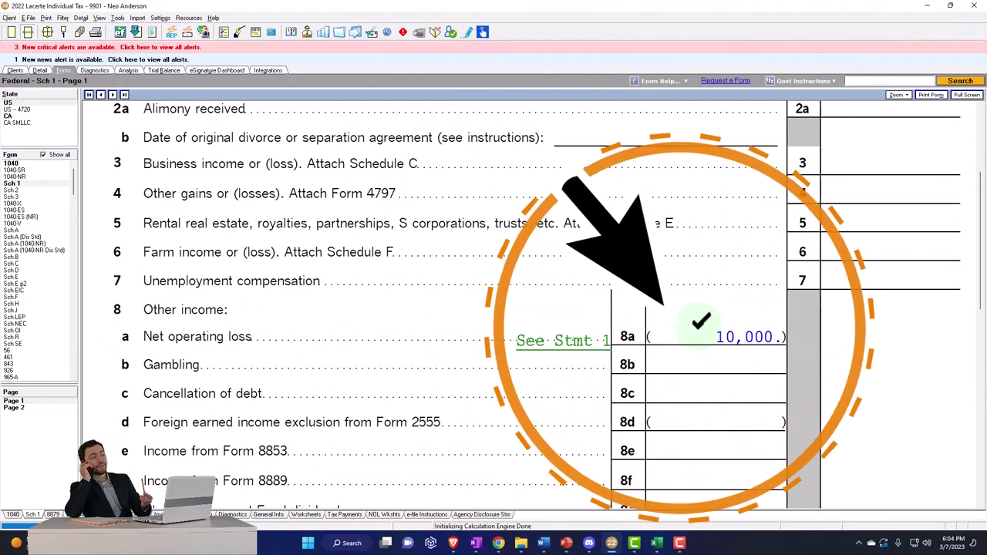
- Check Form 1040 page 1 for the -10,000 other-income loss that cuts AGI to 90,000
scroll(447, 308, down, 5)
scroll(698, 332, down, 3)
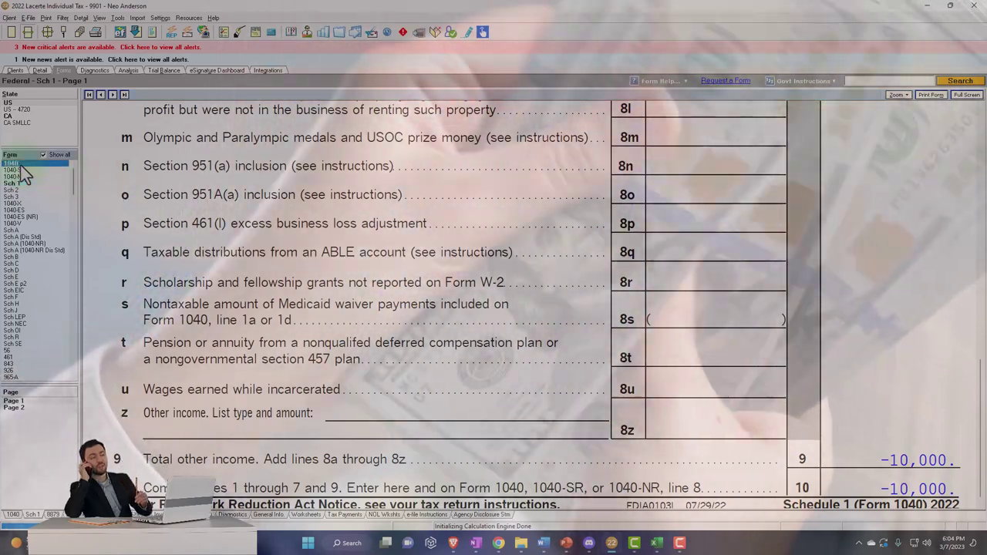
click(10, 164)
scroll(560, 312, down, 5)
scroll(561, 312, down, 9)
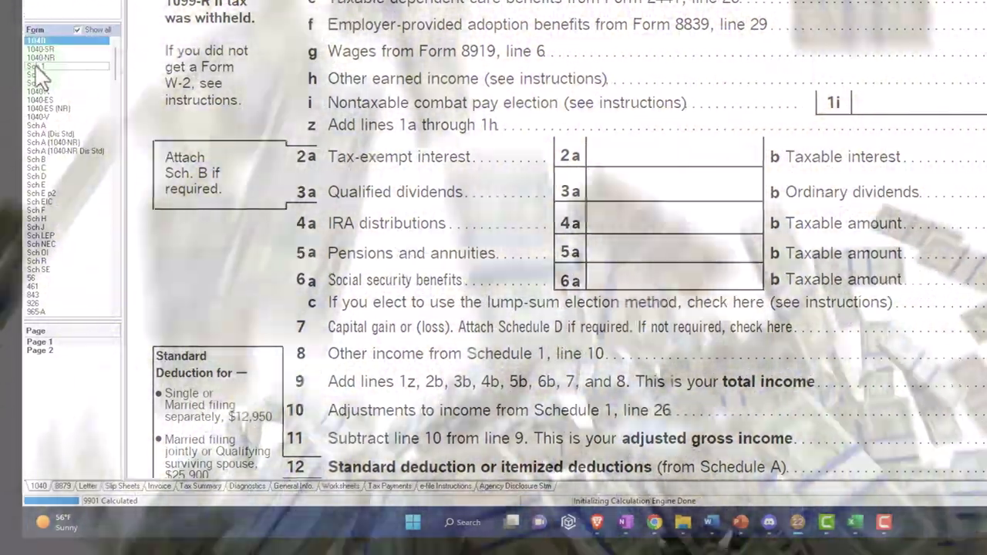
click(34, 67)
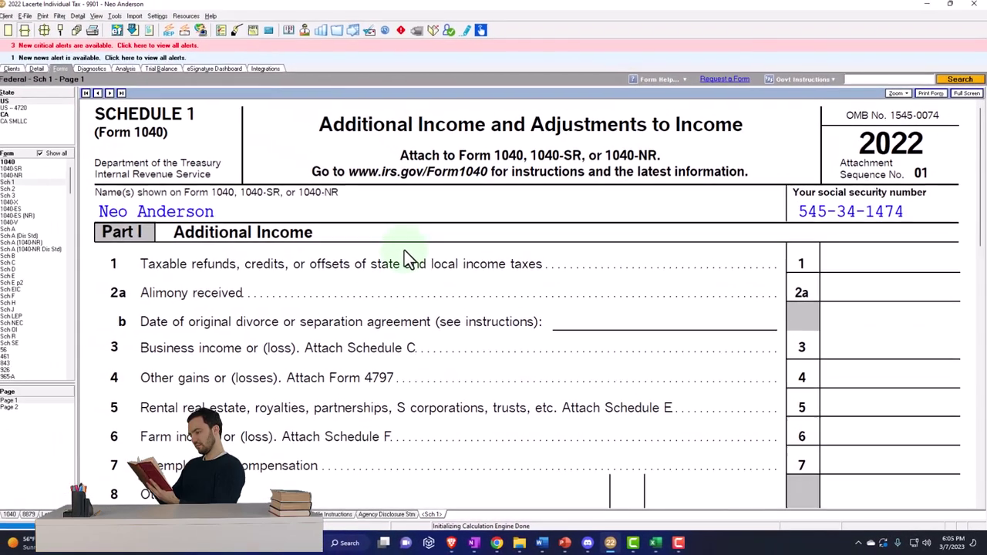
click(406, 252)
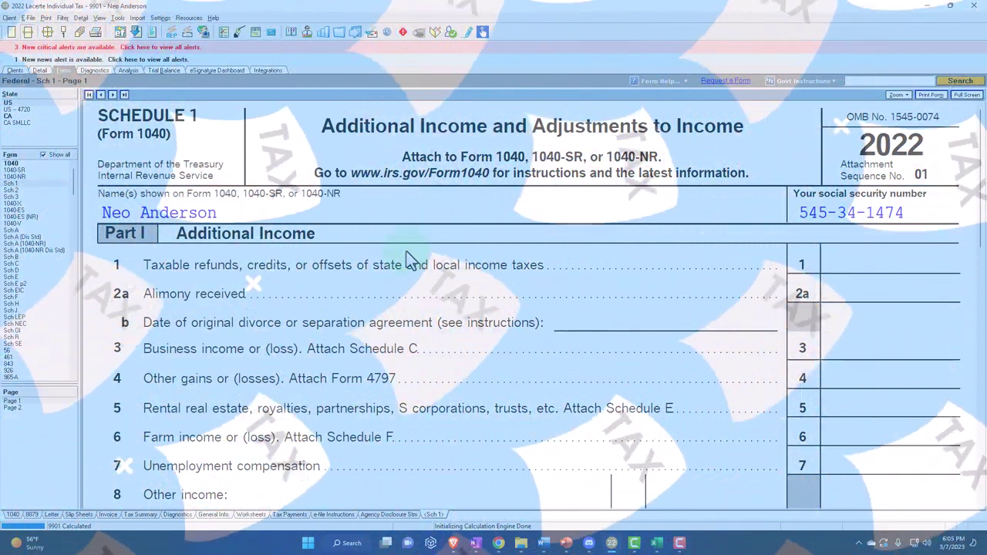
scroll(407, 251, down, 3)
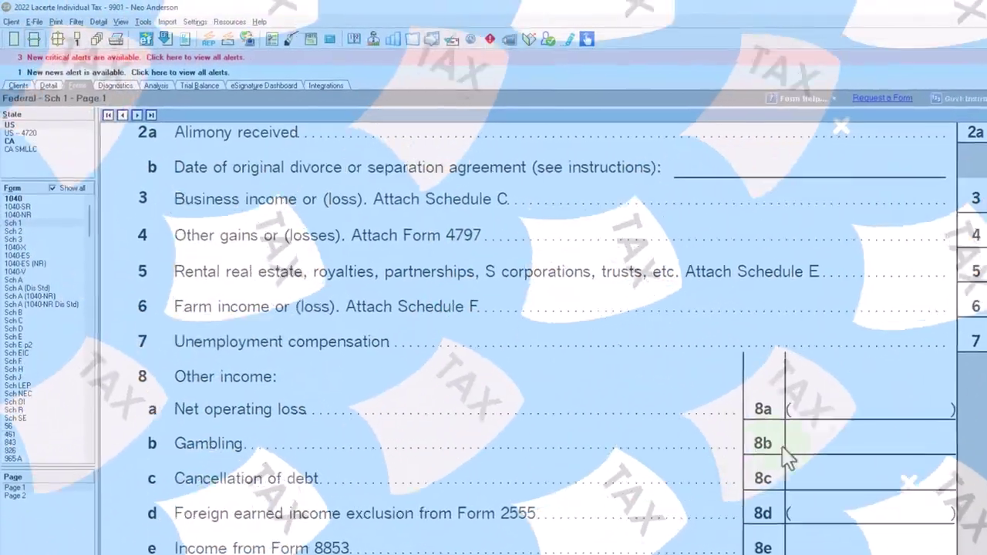
click(746, 401)
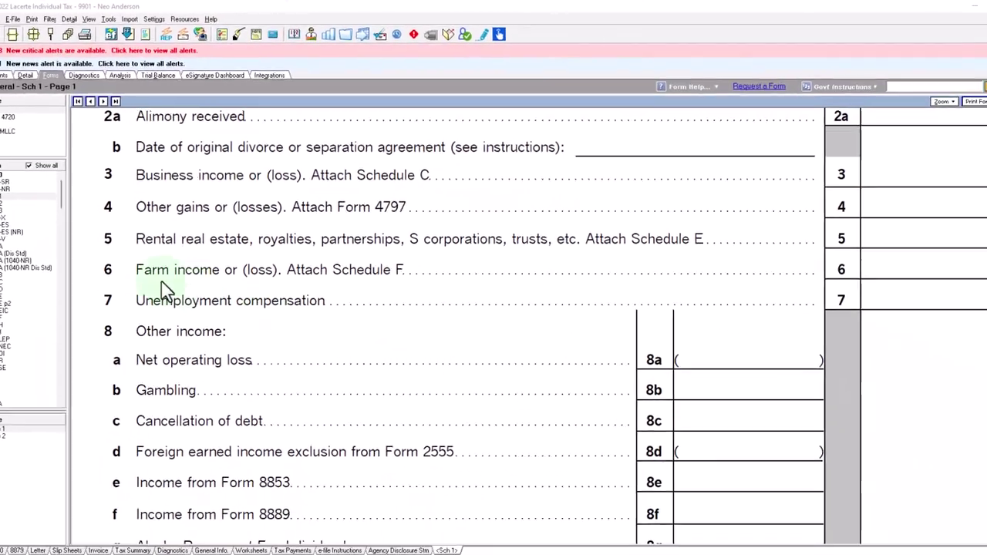
- Open Schedule A and scroll through its itemized deduction lines down to line 18
click(24, 232)
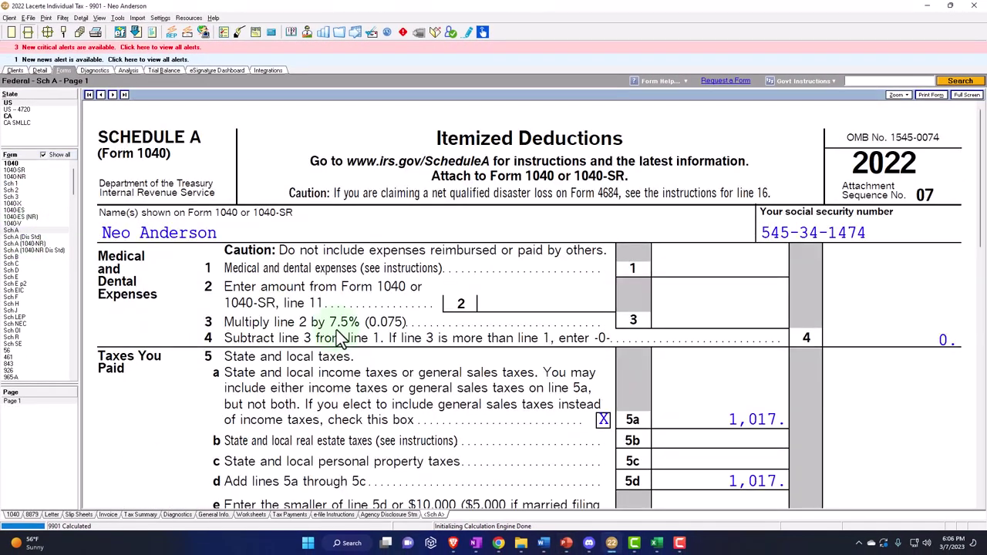
scroll(336, 339, down, 5)
scroll(337, 333, down, 8)
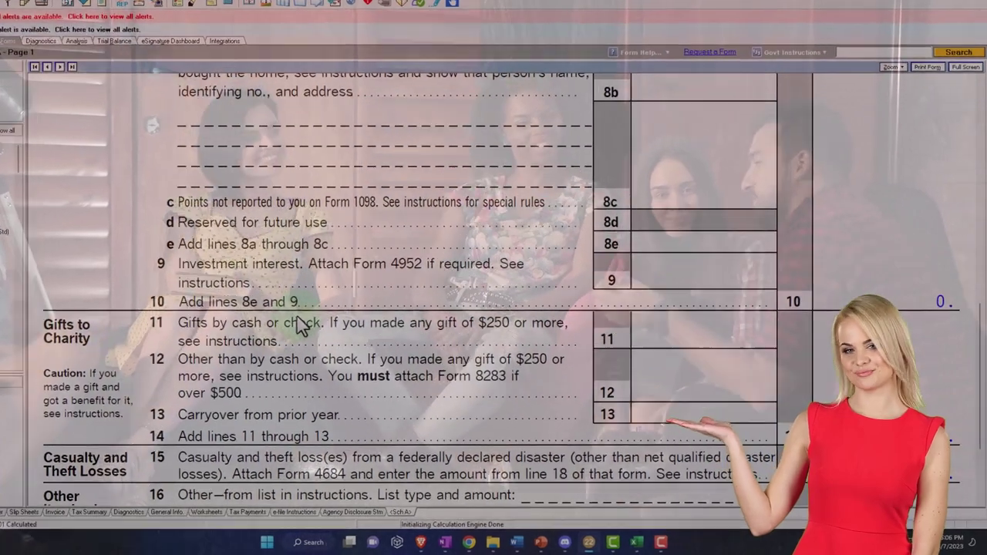
scroll(339, 339, down, 3)
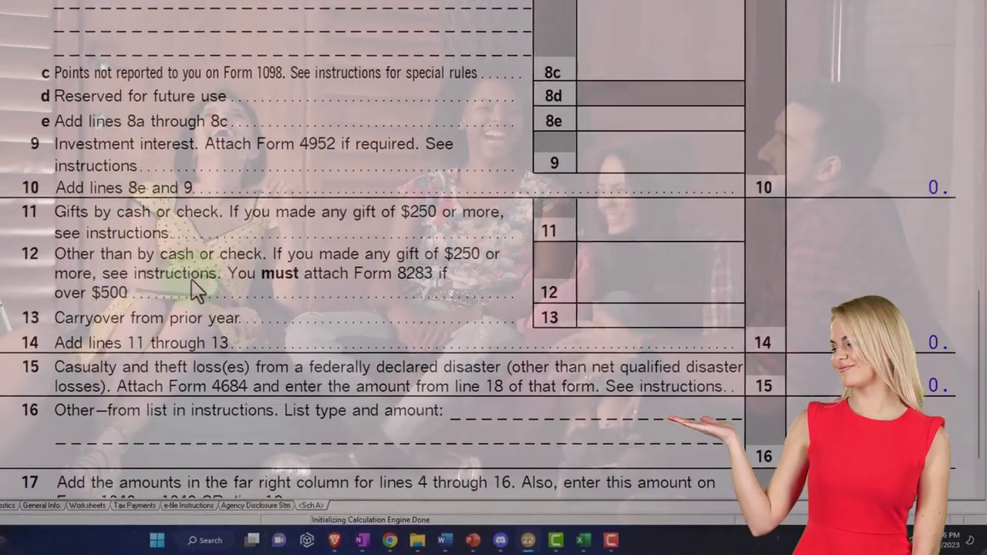
scroll(189, 285, down, 3)
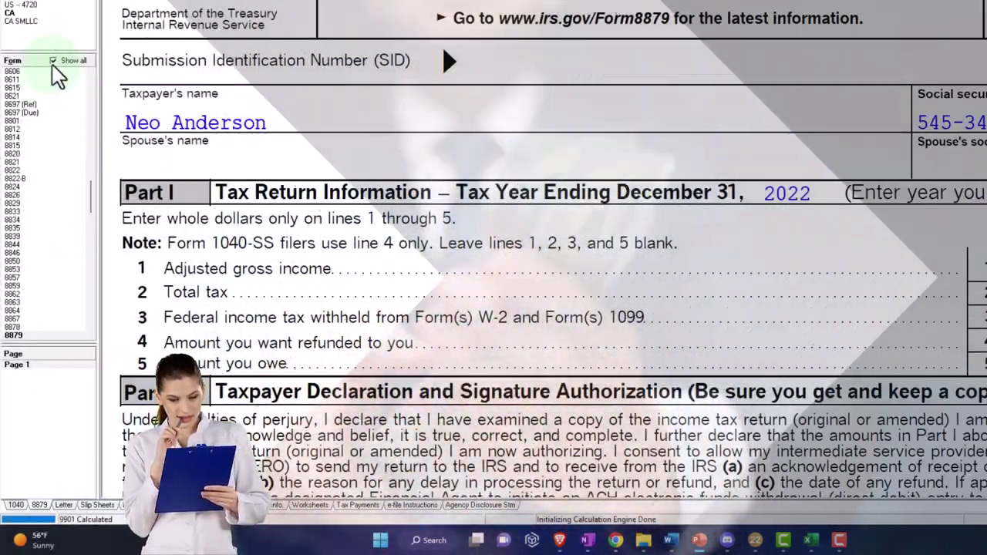
- Uncheck Show all so the form list shows only this return's forms
click(53, 60)
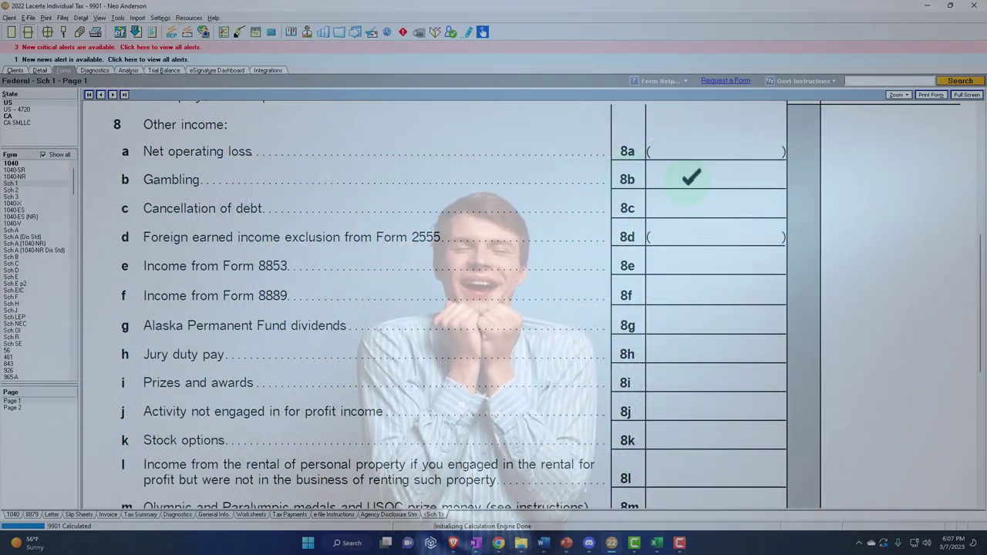
- From line 8b's inputs, add a W-2G with the payer name and 30,000 gross winnings
click(696, 188)
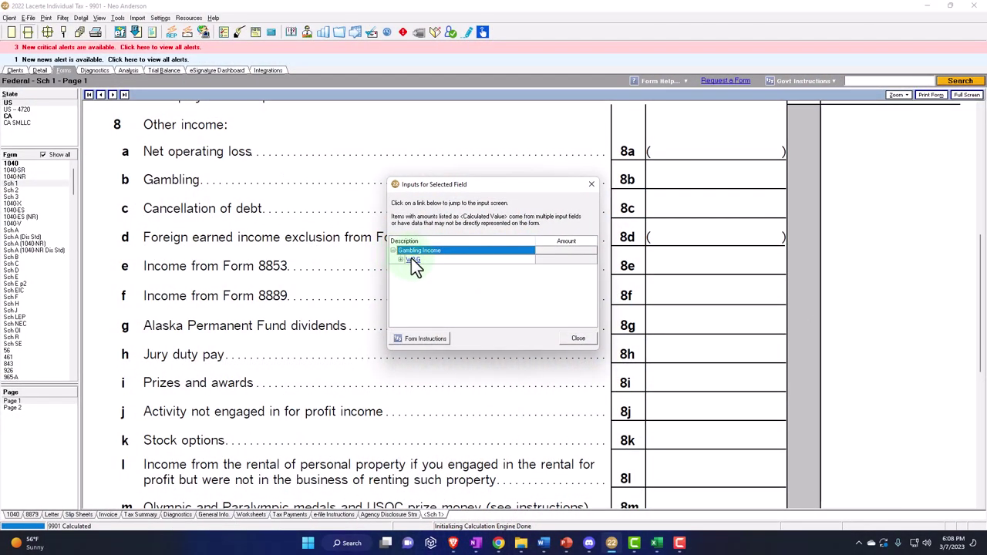
click(413, 260)
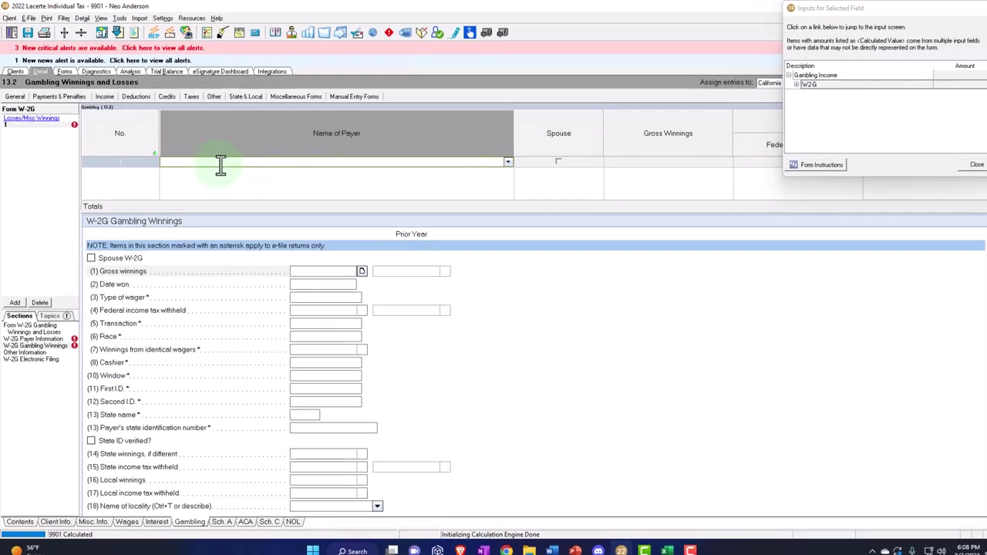
text(W-2G)
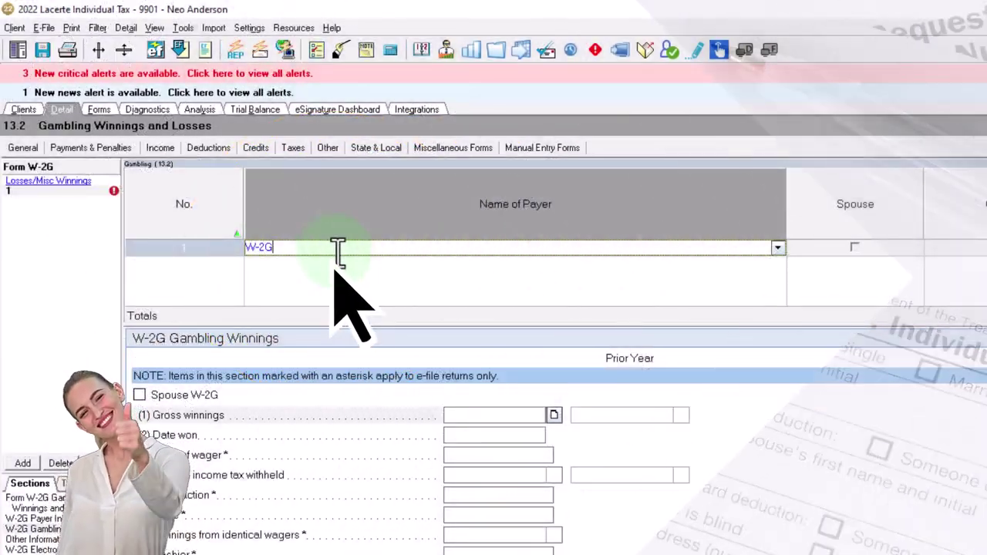
key(Tab)
key(Tab)
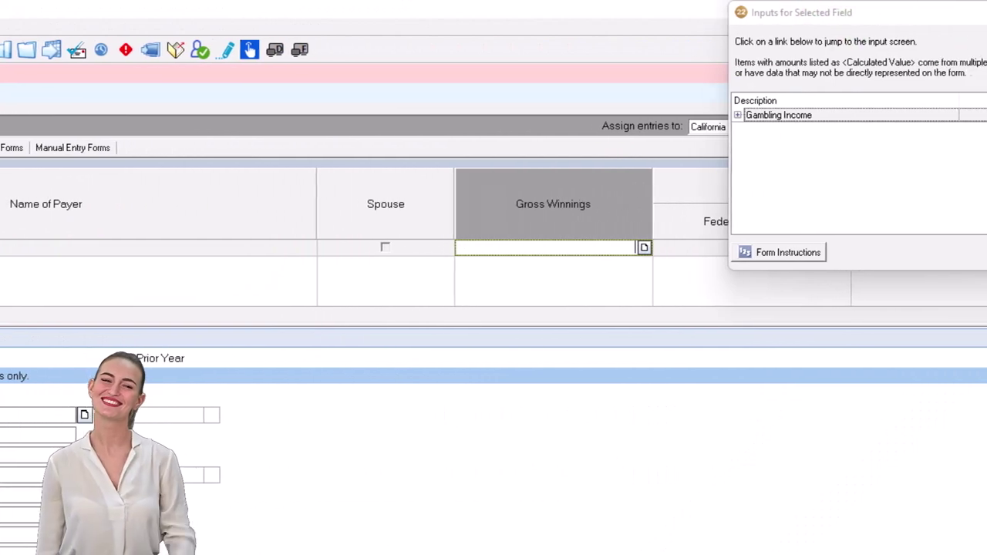
click(969, 11)
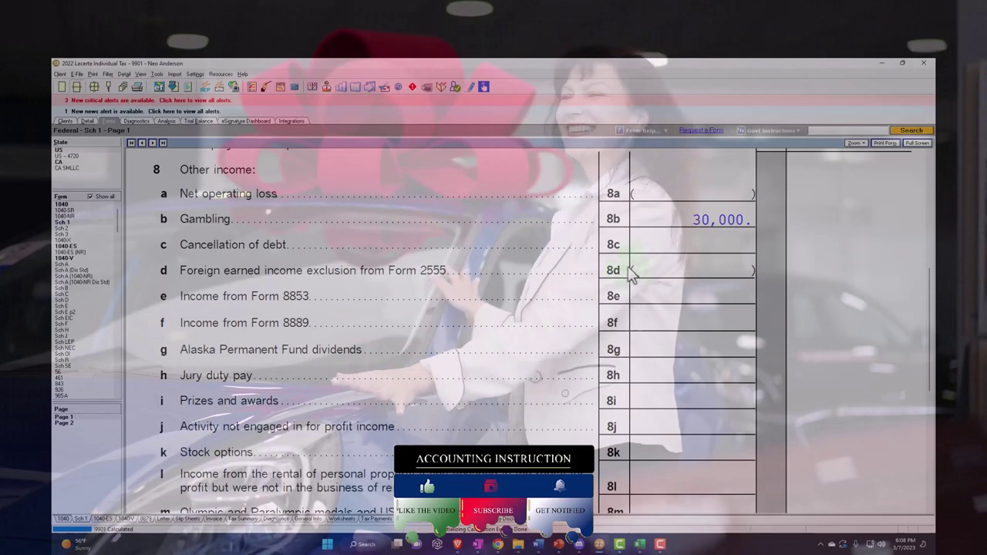
scroll(646, 262, down, 5)
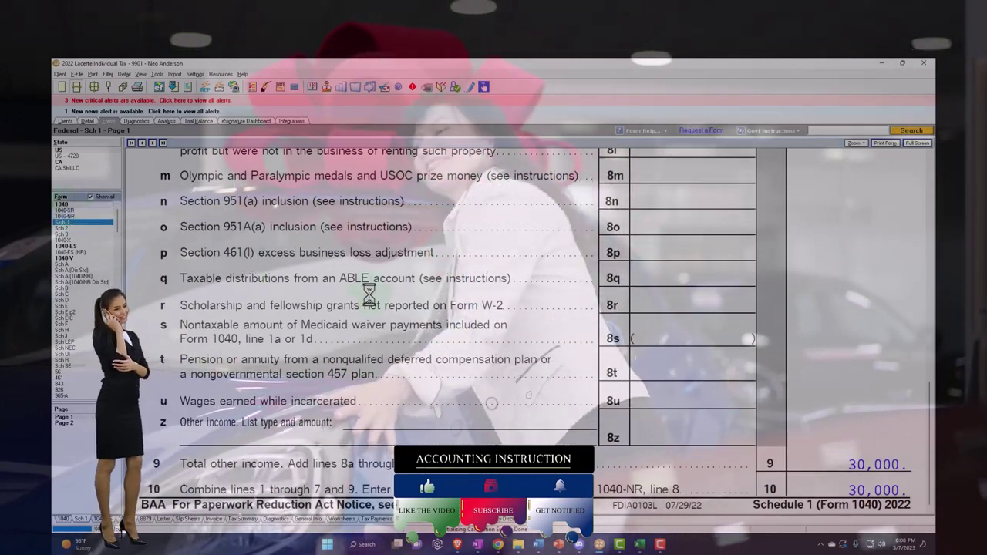
- Scroll Schedule 1 down to line 10 showing the 30,000 total other income
scroll(529, 361, down, 10)
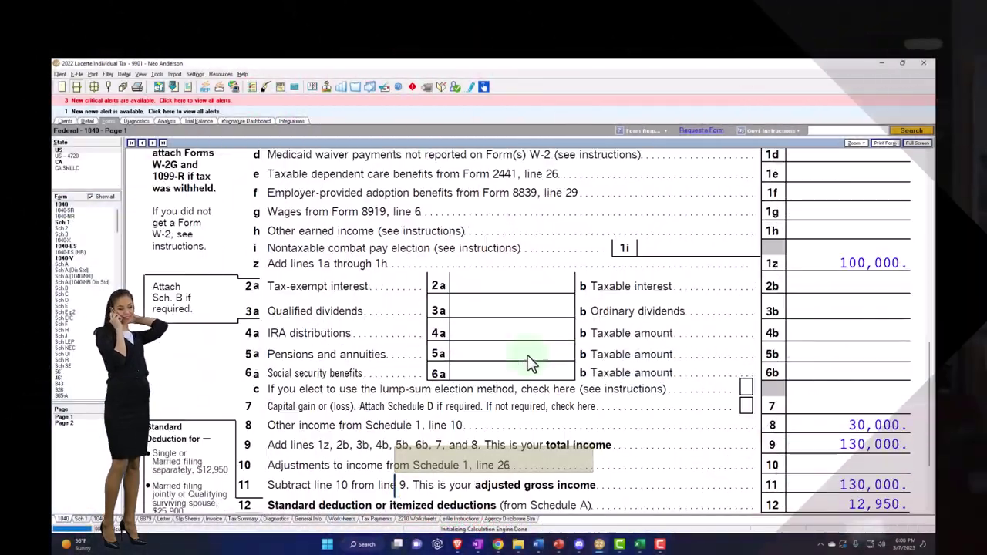
scroll(529, 361, down, 3)
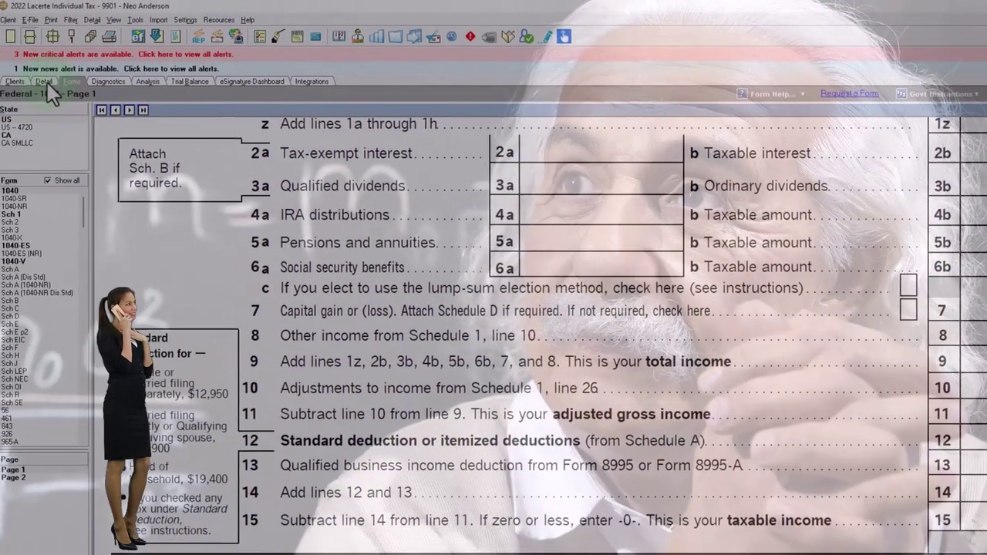
- On the W-2 wages screen, change wages to 40,000 and federal withholding to 5,000
click(48, 83)
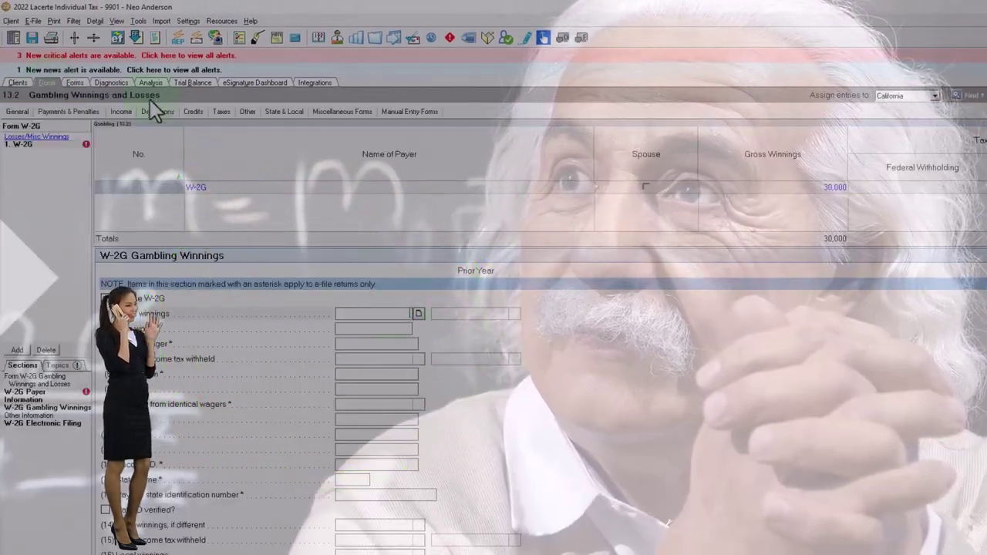
click(121, 111)
click(130, 122)
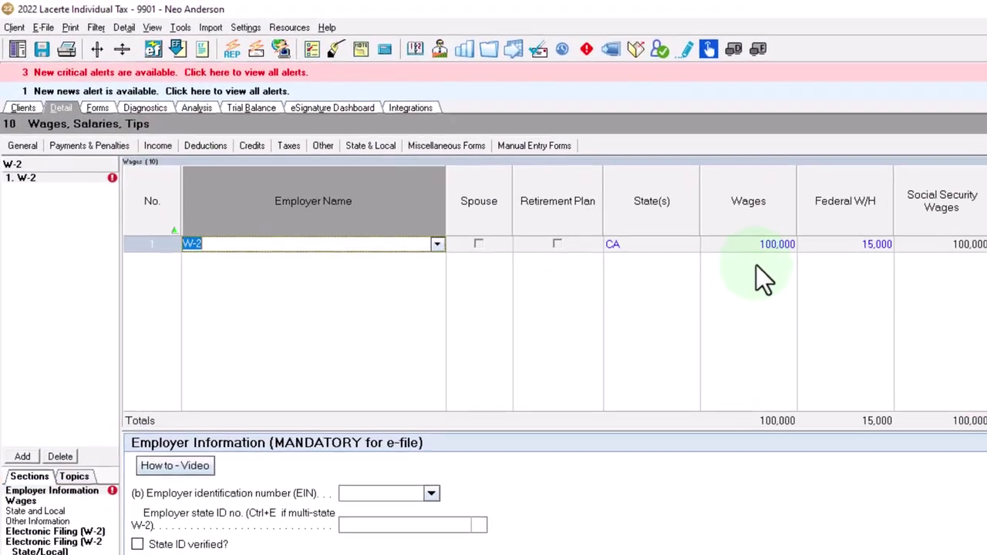
click(710, 229)
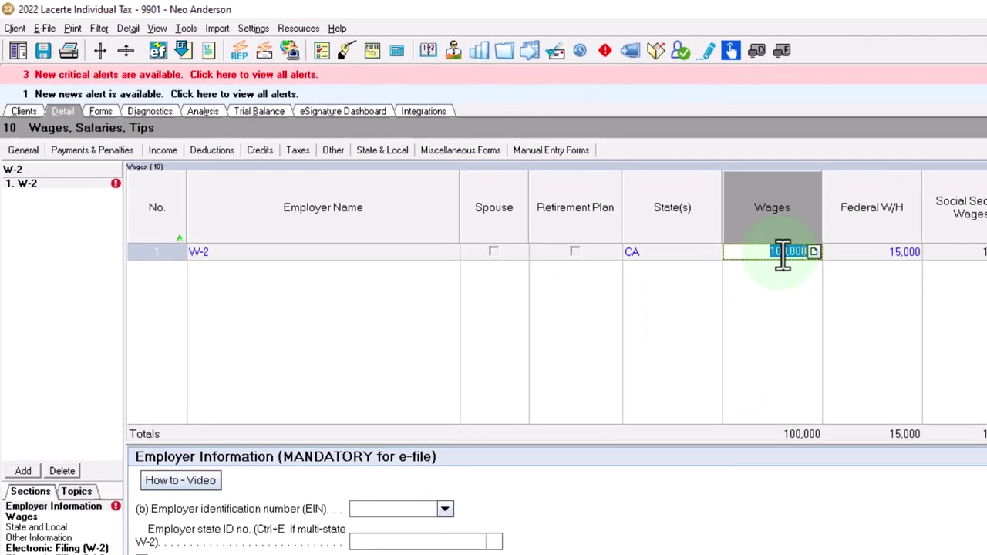
text(40,000)
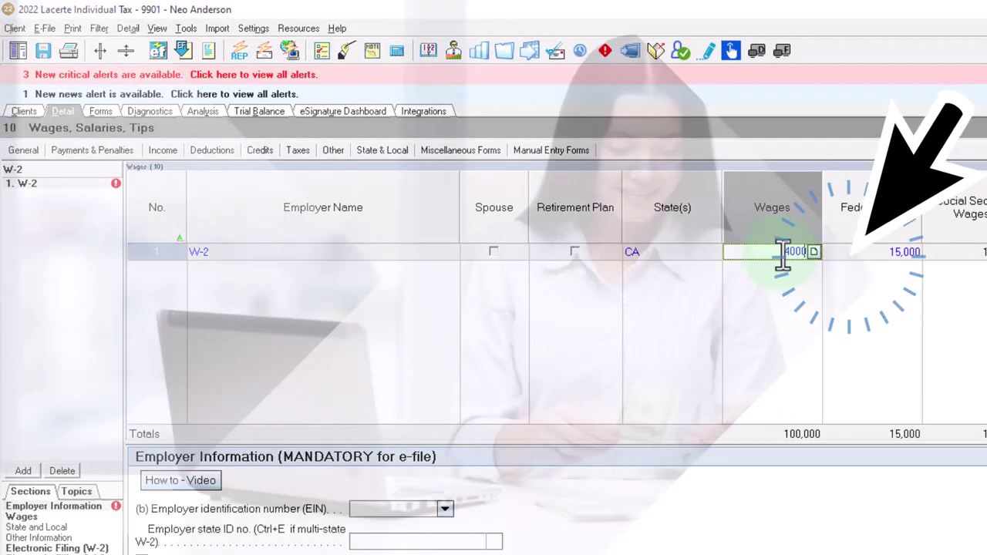
key(Tab)
text(5000)
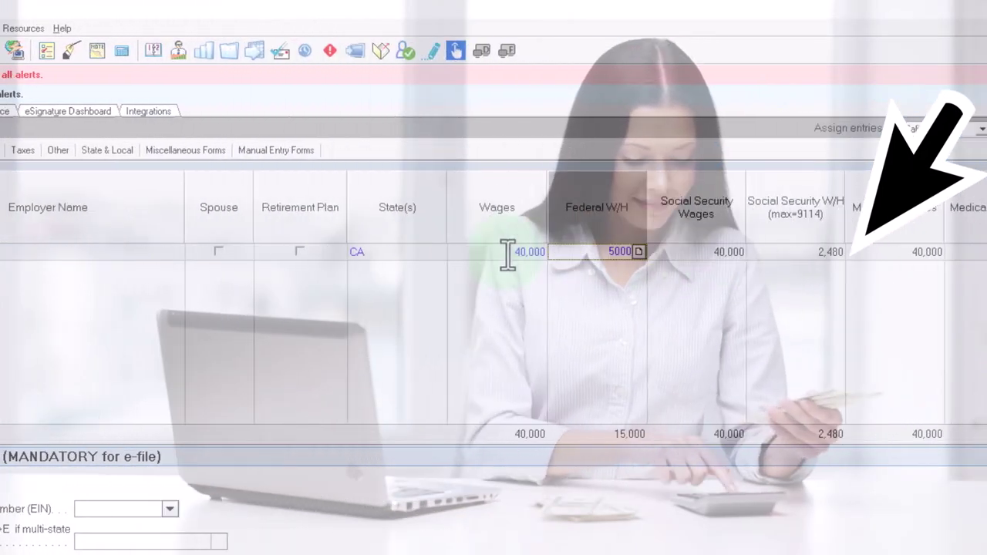
key(Tab)
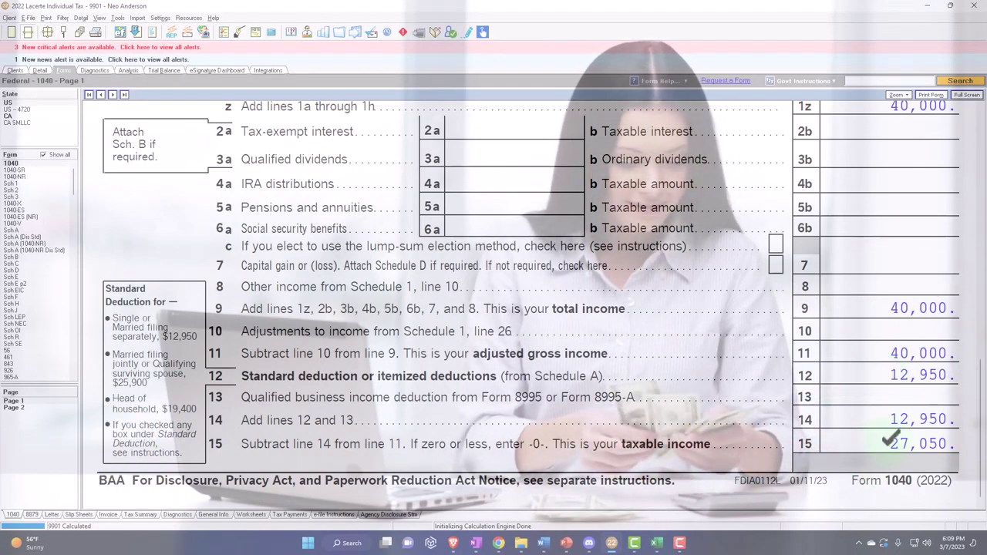
- Go to Form 1040 page 2, then open the Tax Summary showing the 1,956 refund
click(30, 409)
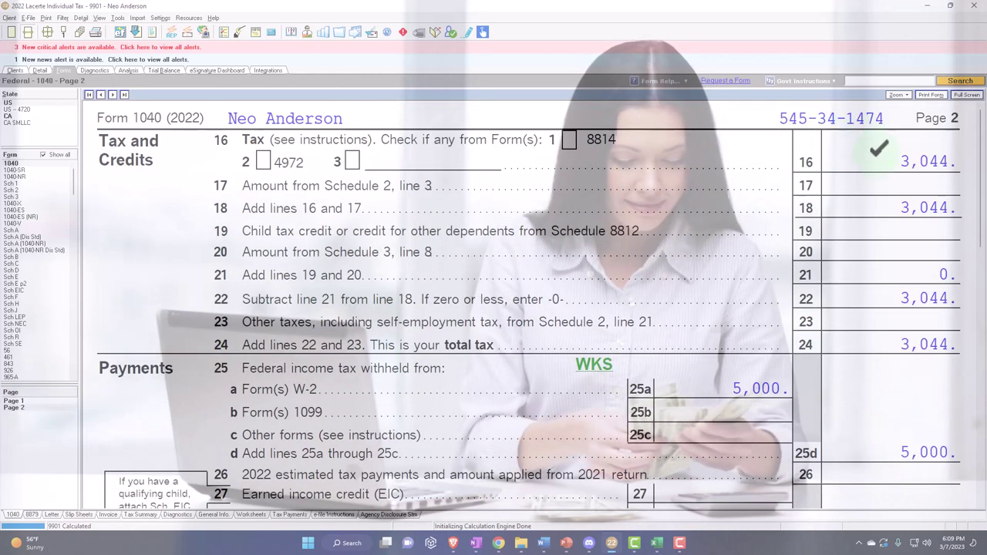
click(43, 155)
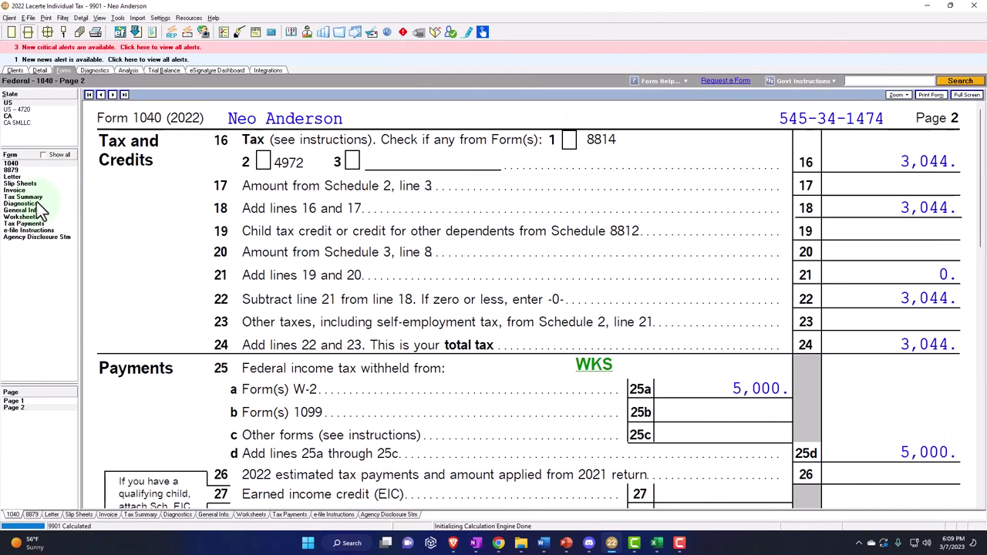
click(34, 198)
scroll(432, 333, down, 10)
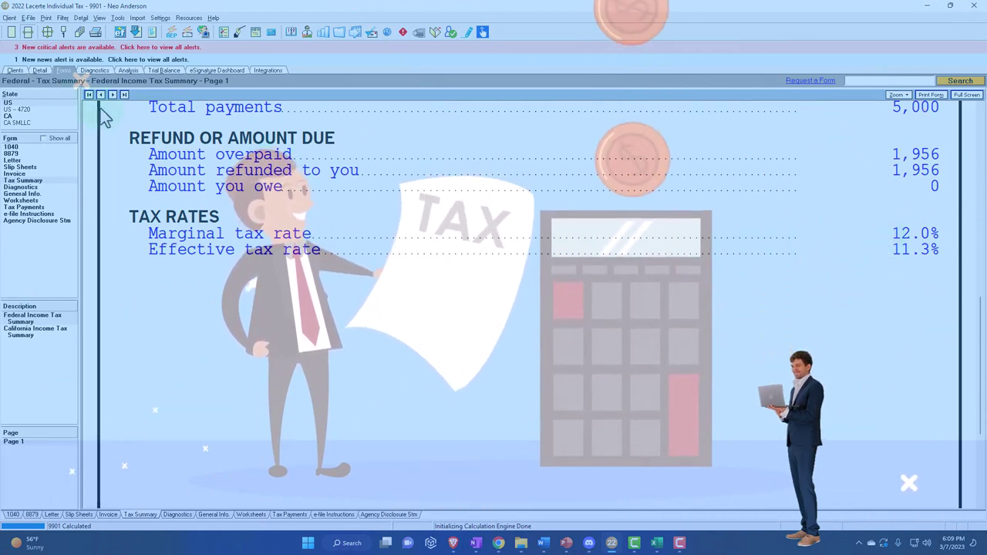
- Enter 30,000 gross winnings on the W-2G screen and view the federal tax summary
click(40, 71)
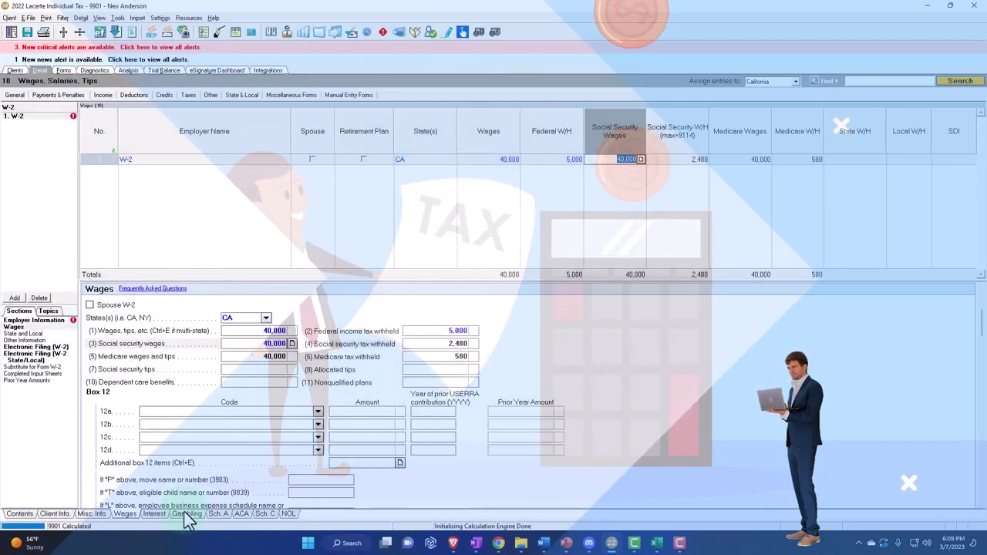
click(186, 513)
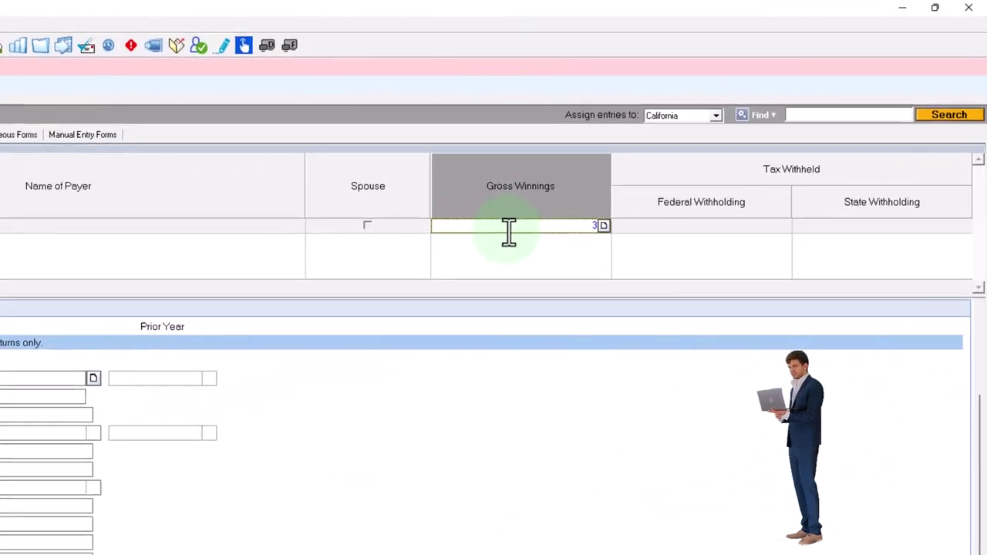
text(30000)
key(Tab)
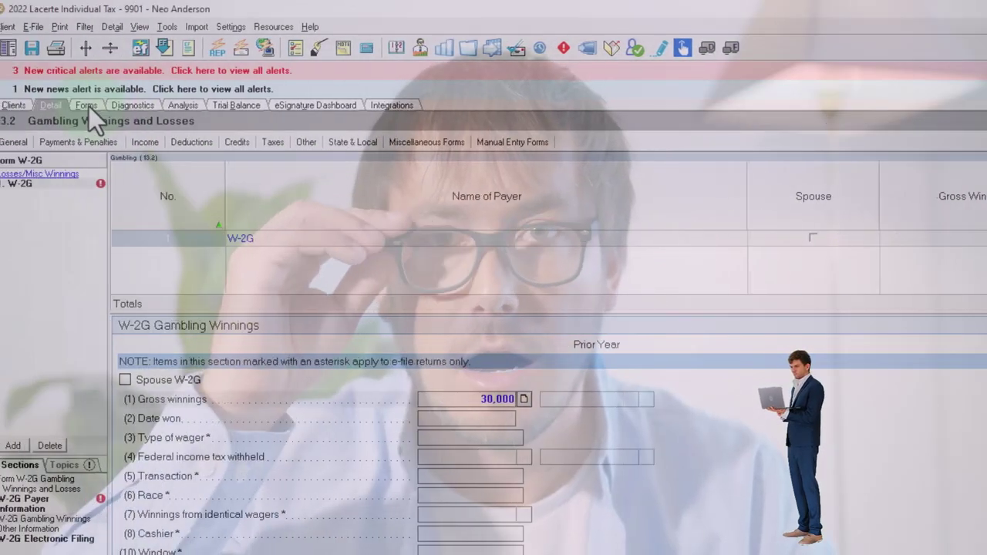
click(88, 107)
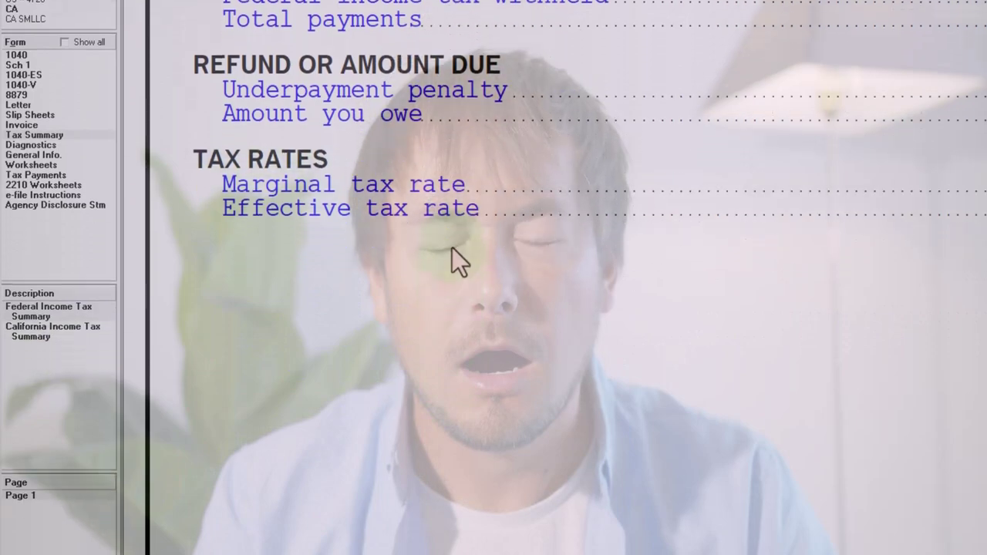
- Verify Form 1040 line 8 shows 30,000 winnings and 70,000 total income, then review the Tax Summary
scroll(451, 416, up, 3)
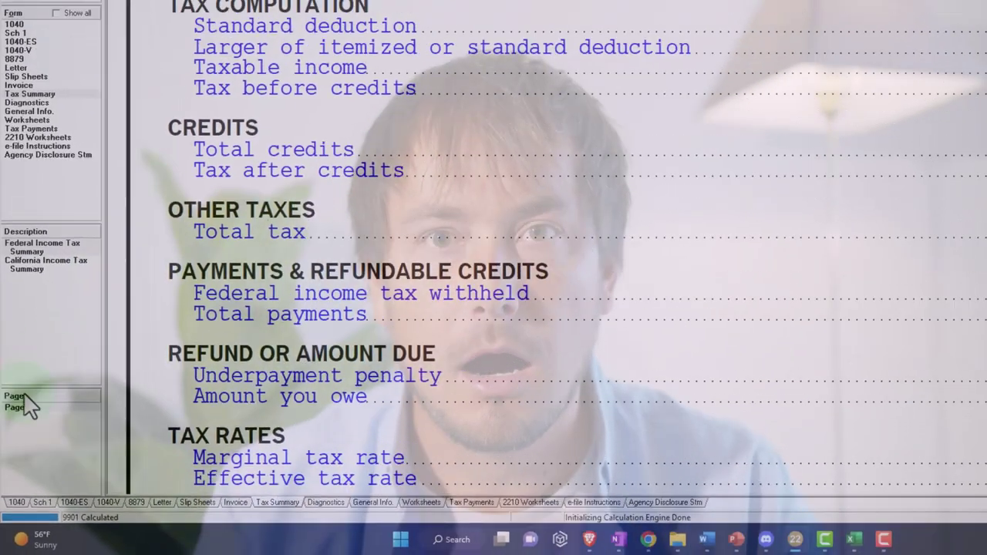
click(14, 69)
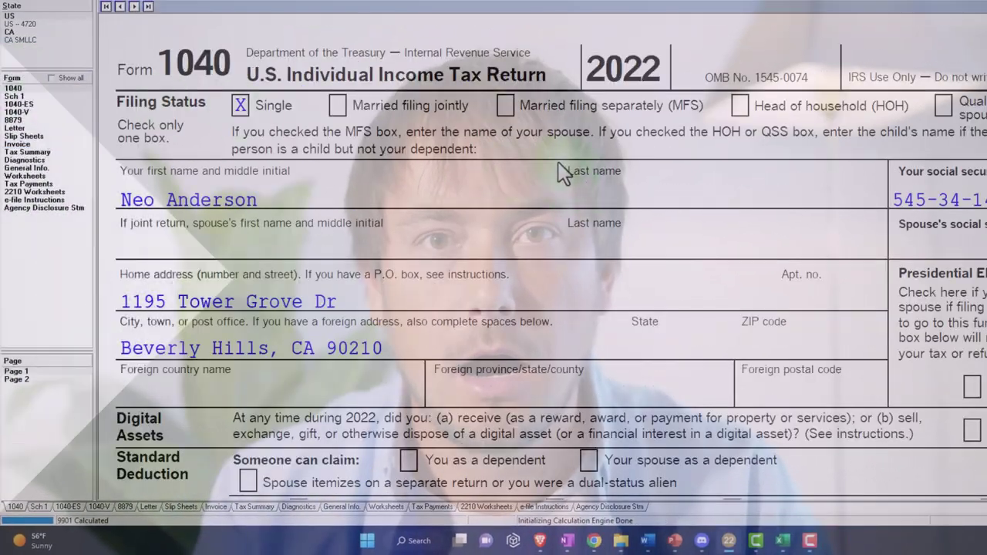
scroll(557, 162, down, 5)
scroll(652, 235, down, 5)
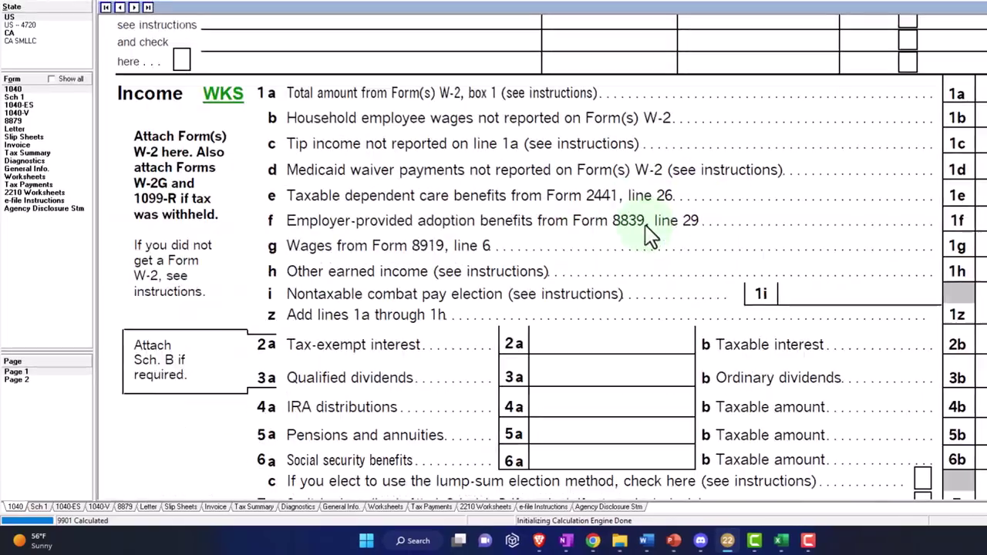
scroll(617, 238, down, 3)
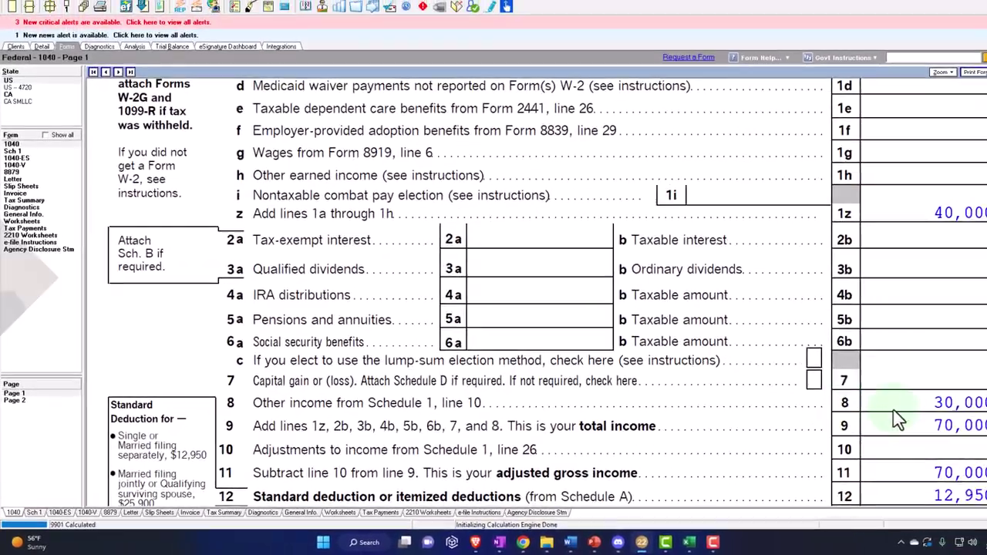
scroll(524, 309, down, 3)
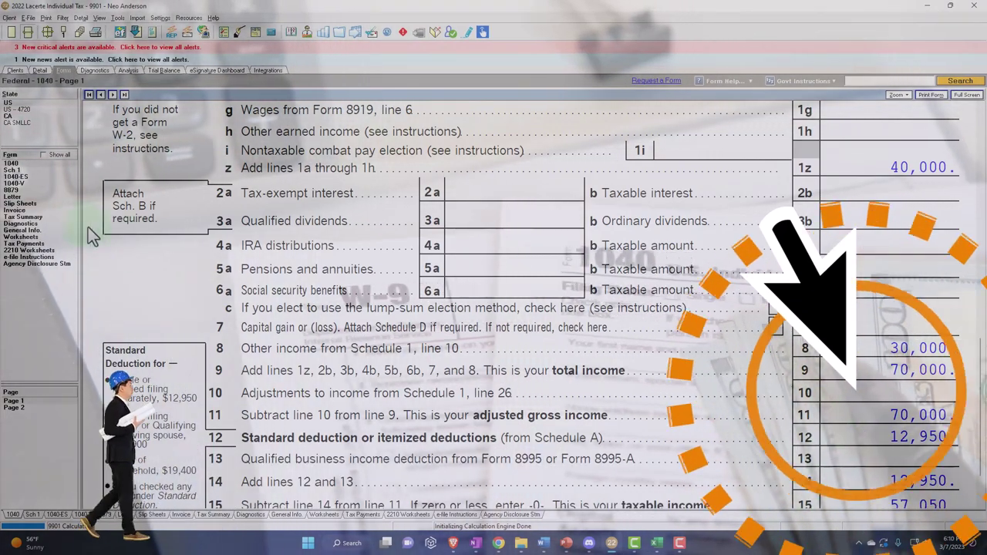
click(35, 216)
scroll(547, 366, down, 8)
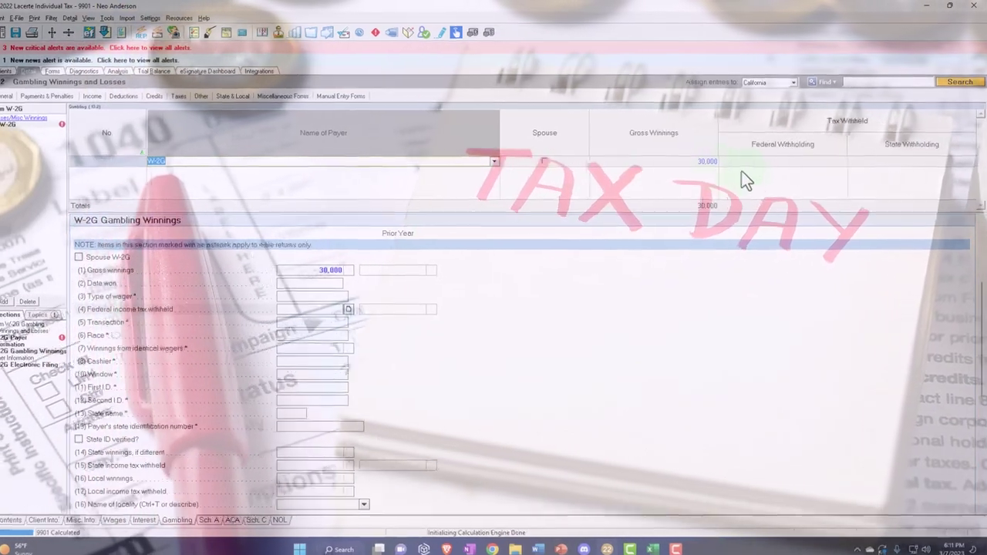
- Add 5,000 federal withholding to the W-2G and view the summary's 1,826 refund
click(773, 159)
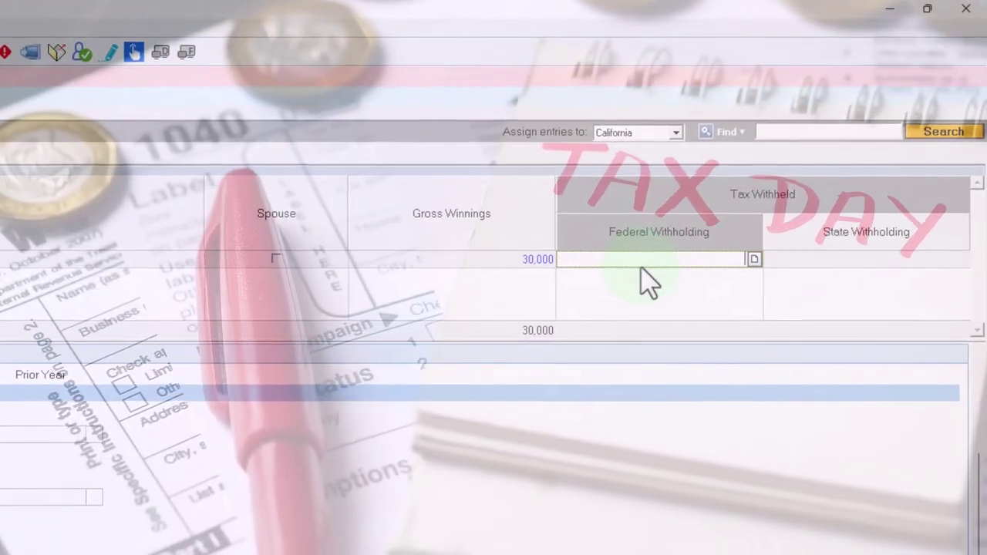
text(5000)
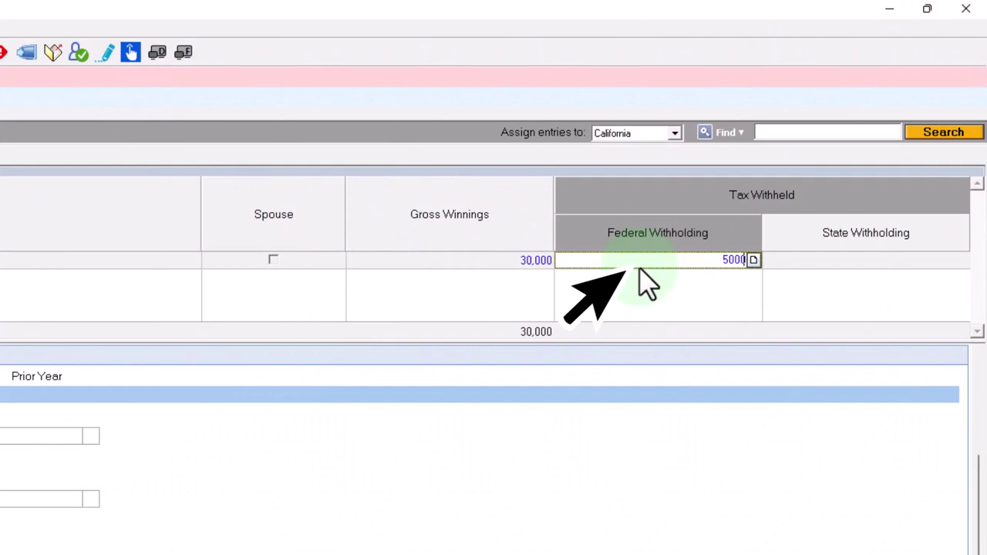
key(Tab)
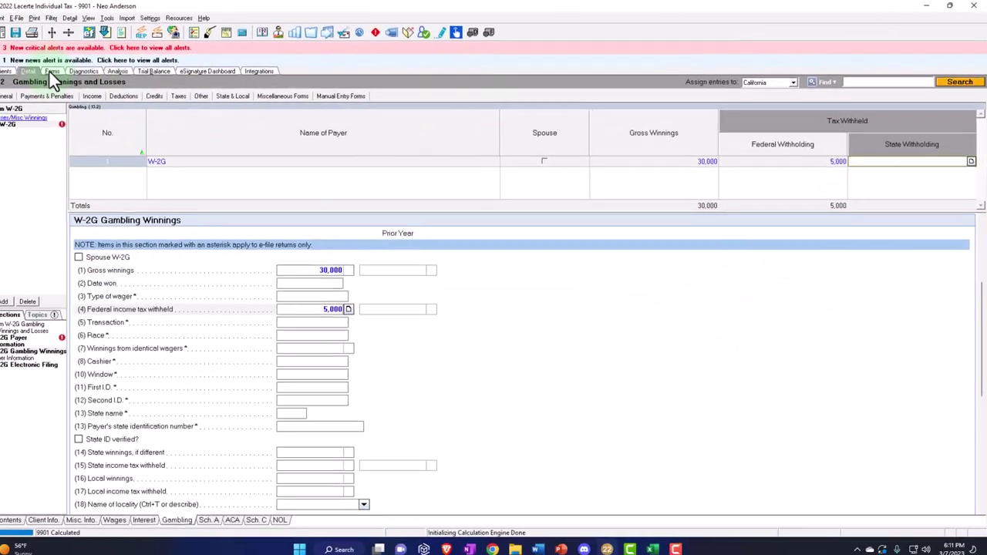
click(62, 70)
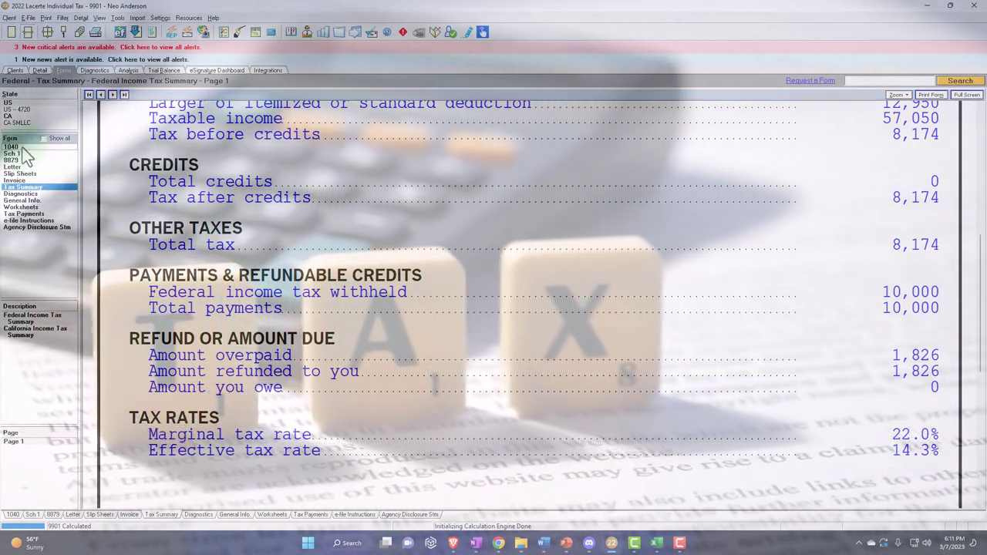
- Show page 2 of Form 1040, then reach the Schedule 1 line 8 other-income lines 8a–8h
click(23, 147)
click(27, 409)
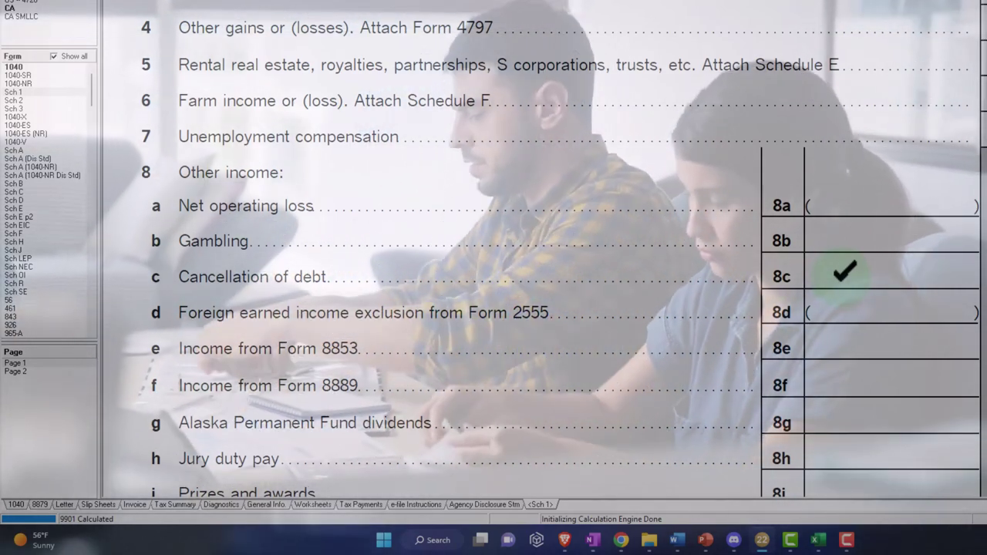
- Jump from Schedule 1 line 8c to its 1,000 1099-C cancellation-of-debt input, then return to Schedule 1
right_click(831, 278)
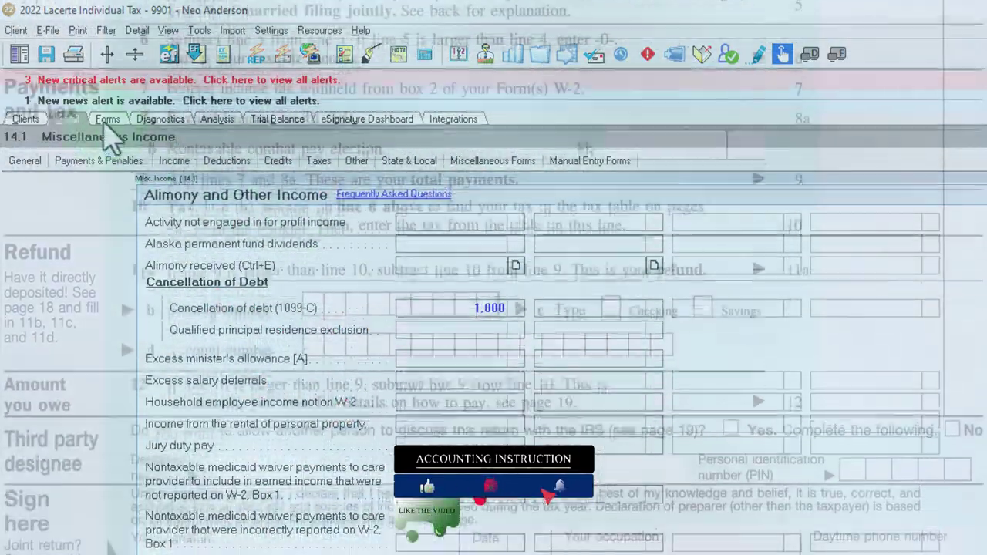
click(108, 119)
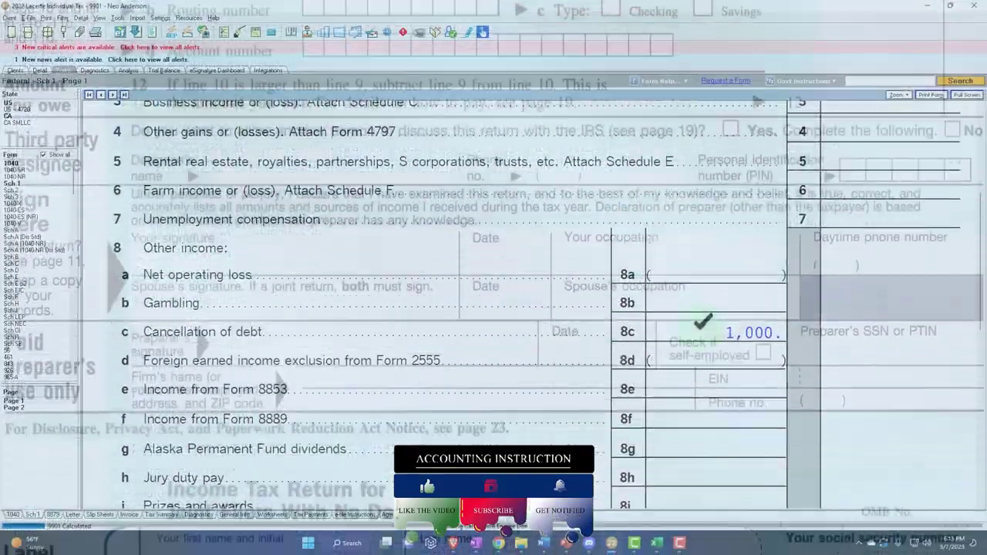
- Check Schedule 1 lines 9–10, then confirm Form 1040 line 8 shows 1,000 for 101,000 total income
scroll(703, 335, down, 5)
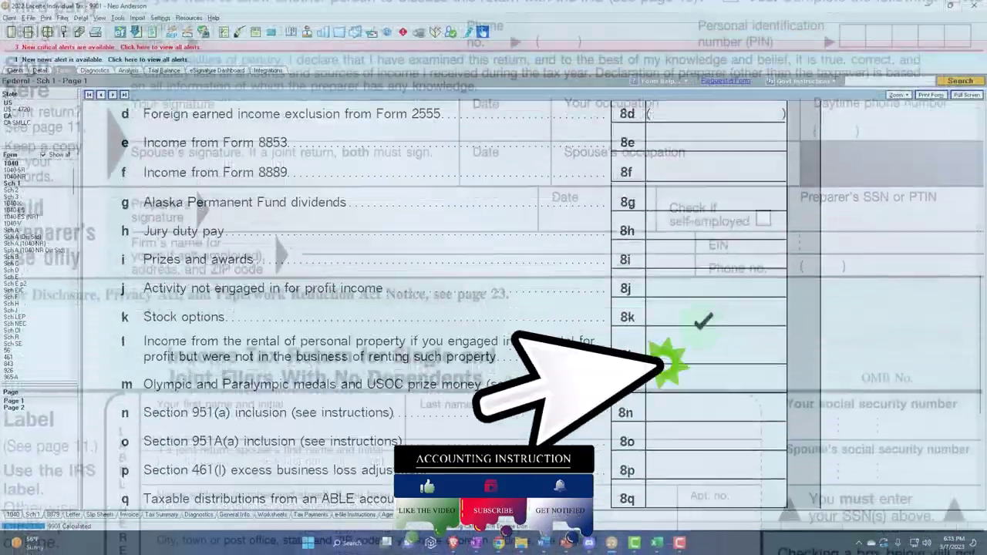
scroll(703, 336, down, 2)
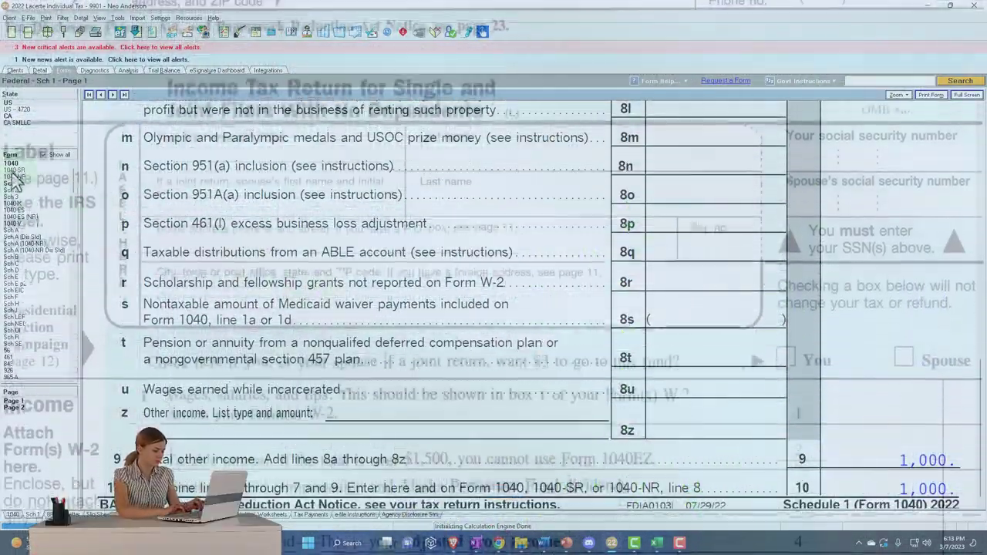
click(11, 163)
scroll(451, 405, down, 10)
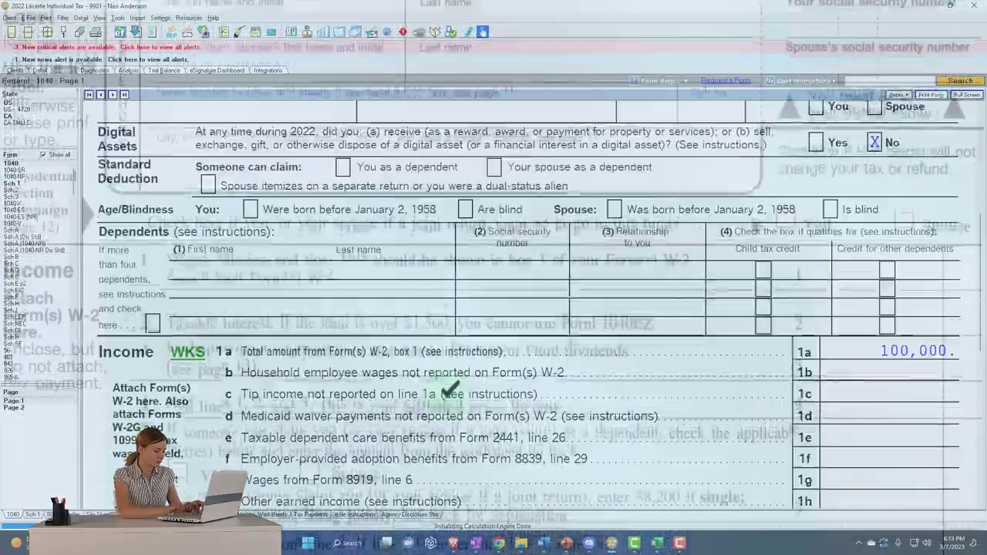
scroll(451, 404, down, 3)
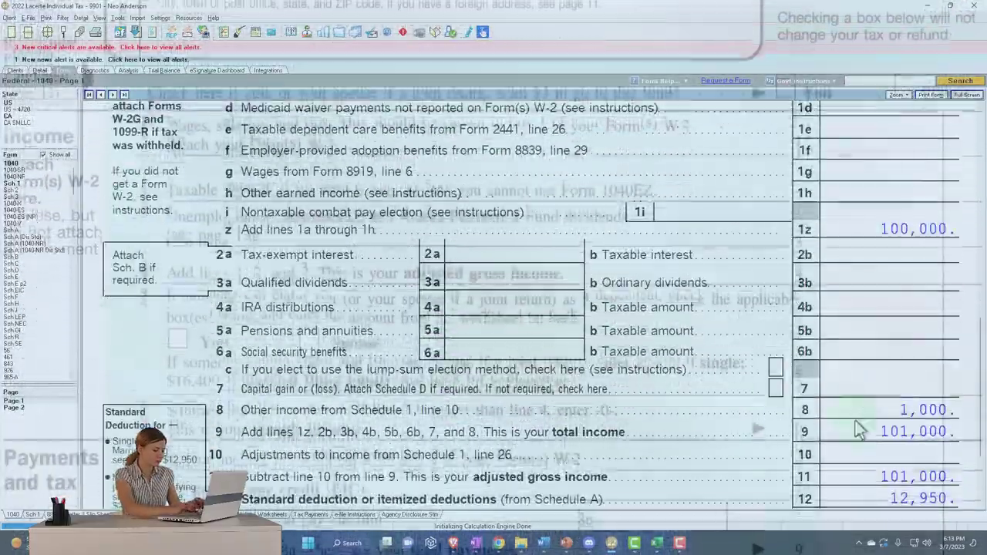
scroll(863, 431, down, 3)
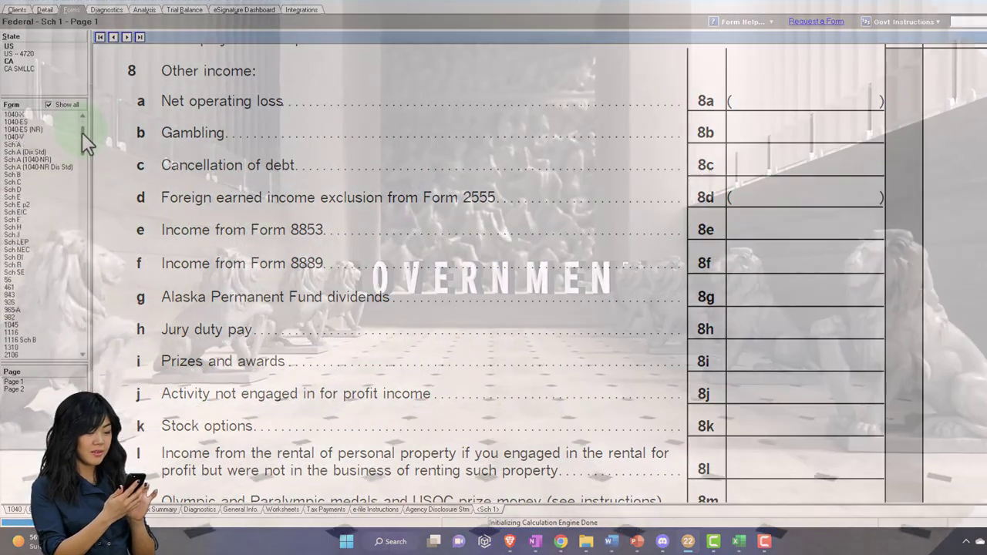
scroll(81, 139, down, 5)
drag(78, 141, 79, 169)
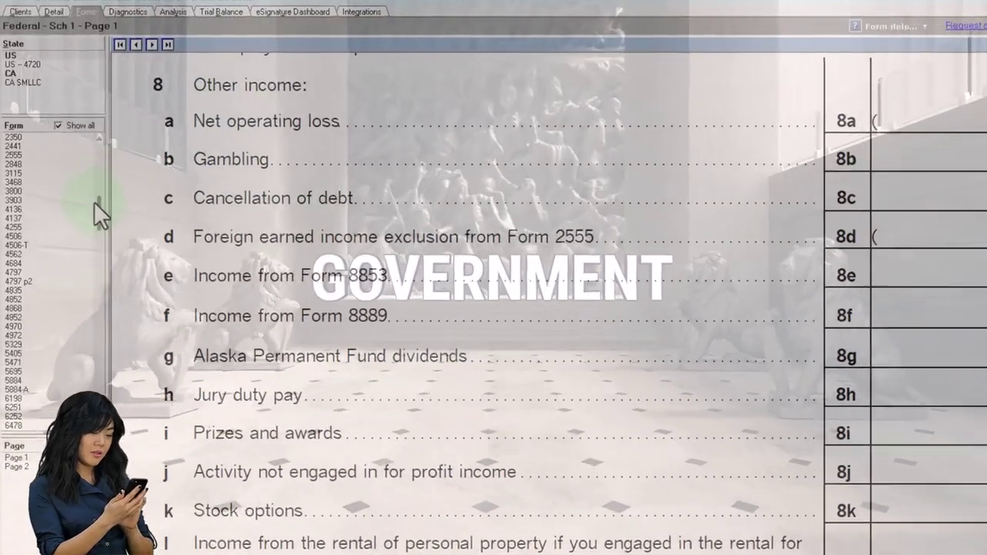
- Open Form 2555 from the full form list and look over its Part II bona fide residence questions
mouse_move(94, 201)
mouse_down()
mouse_move(107, 238)
mouse_move(106, 206)
mouse_up()
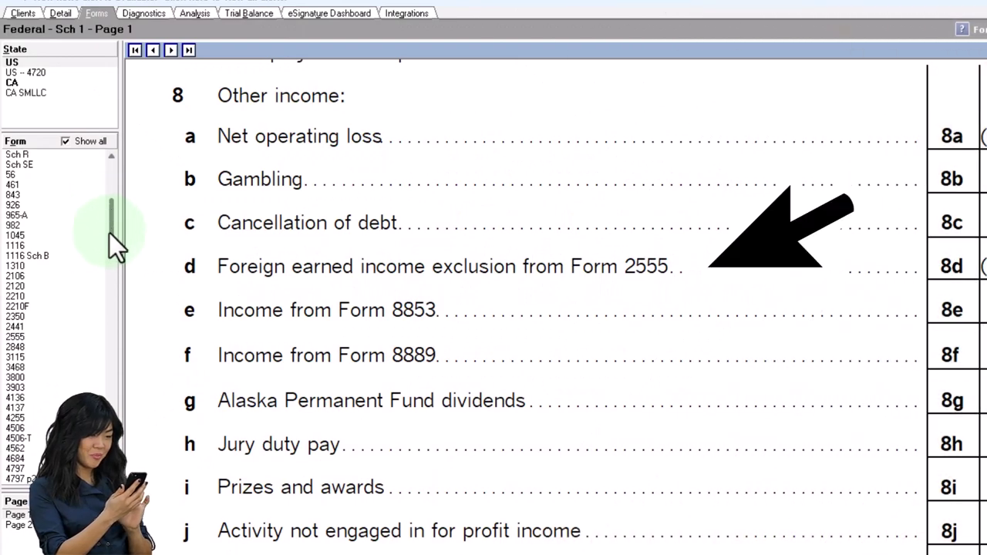
click(22, 335)
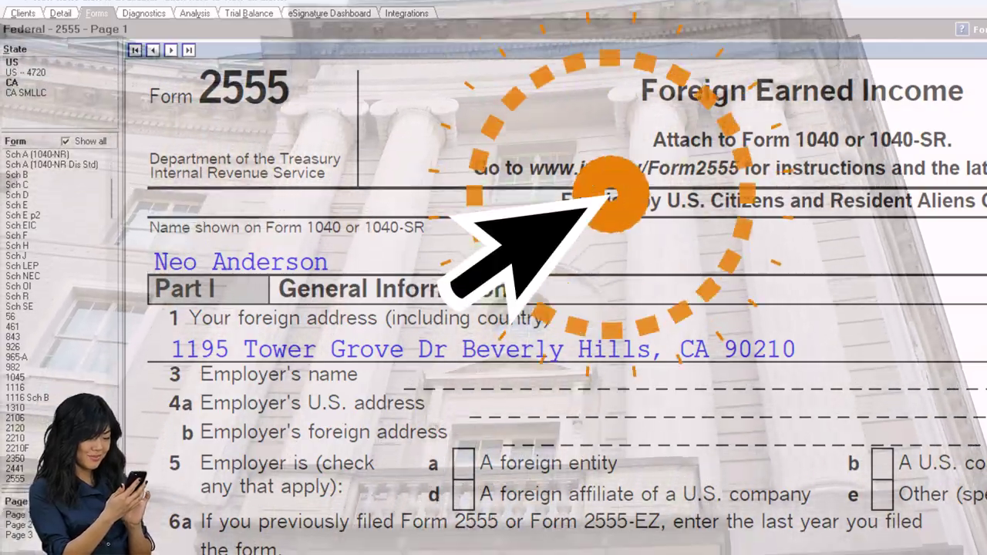
scroll(302, 494, down, 10)
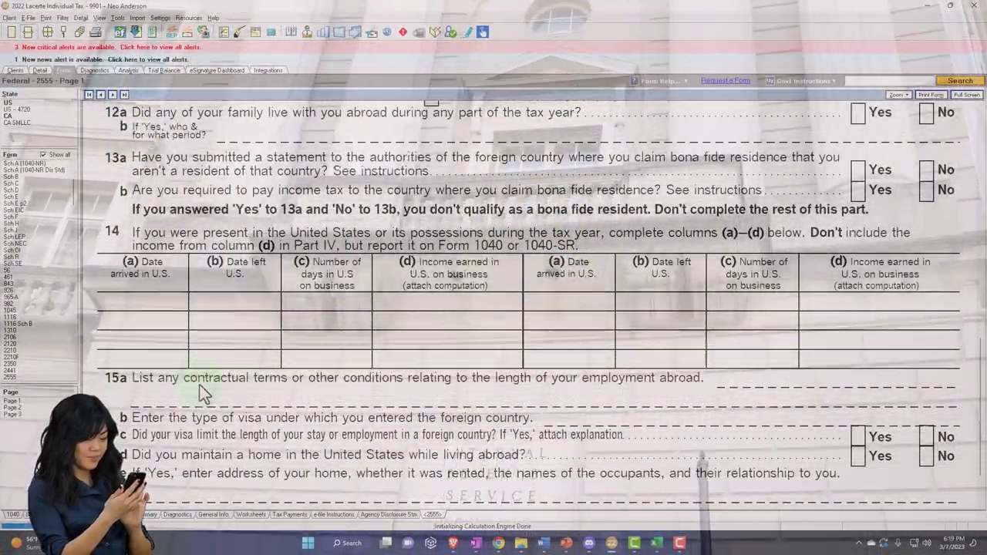
scroll(23, 174, up, 3)
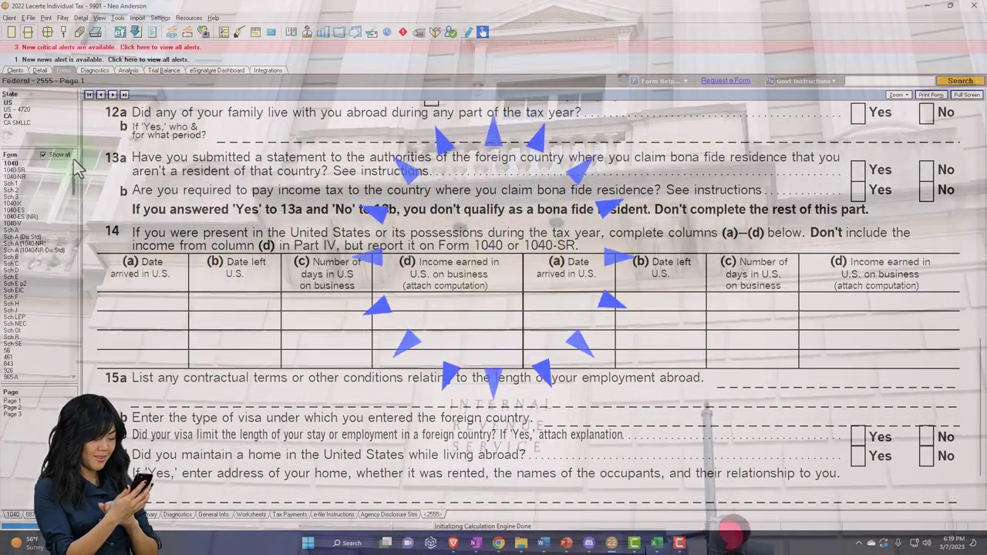
- Return to Schedule 1's other-income lines, down to line 8h jury duty pay
click(12, 182)
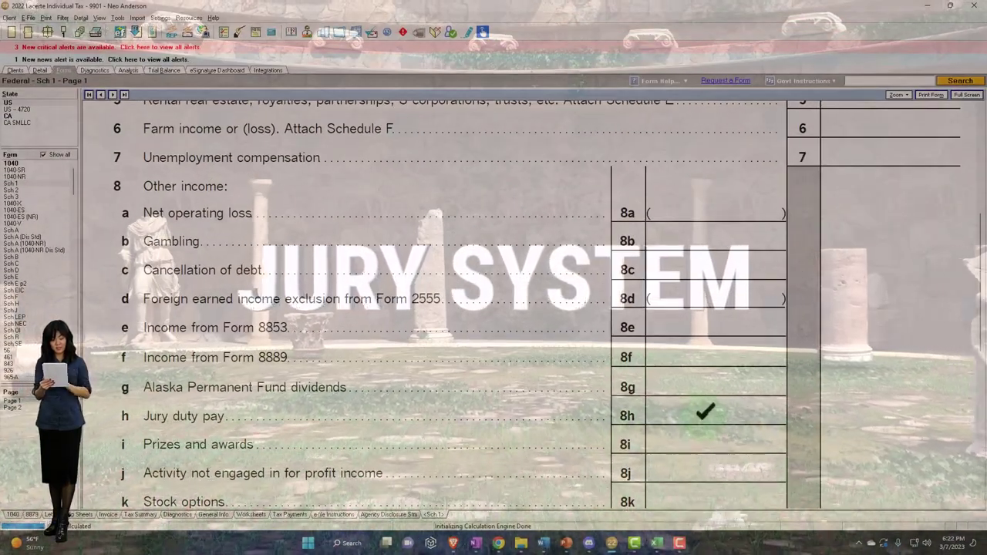
- Jump from the jury duty pay line 8h to its Miscellaneous Income input screen
right_click(704, 413)
click(715, 430)
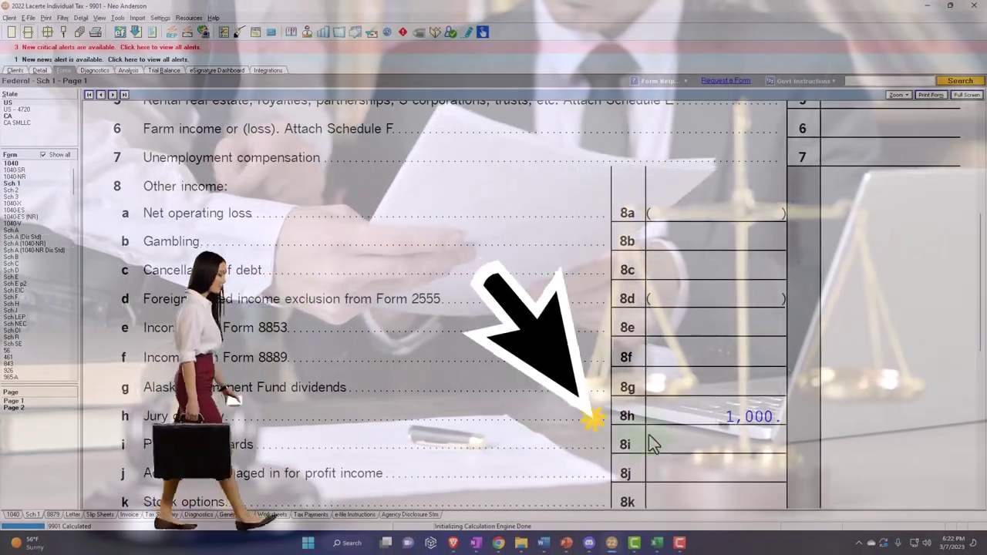
scroll(653, 436, down, 10)
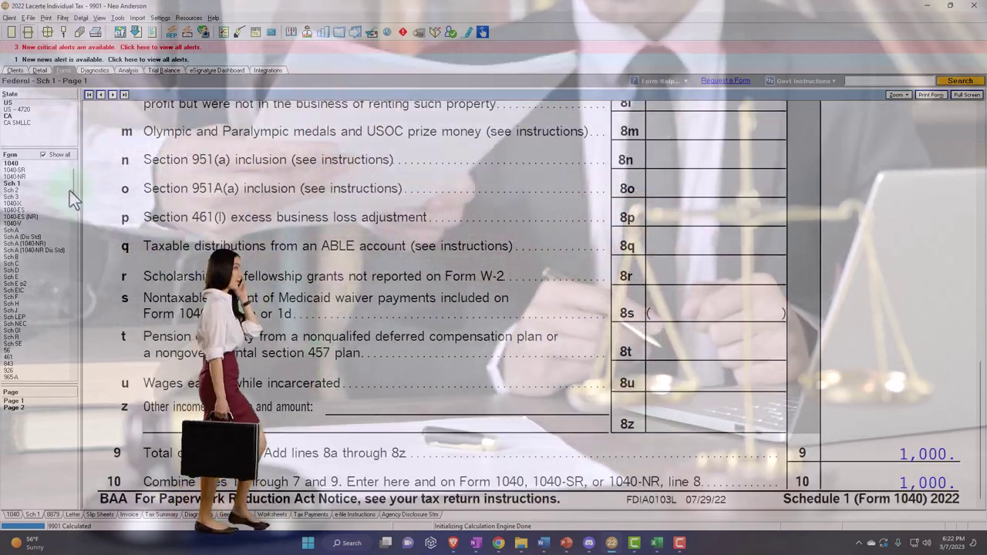
- Confirm Form 1040 line 8 shows 101,000 total income, then go back to Schedule 1
click(10, 162)
scroll(377, 374, down, 15)
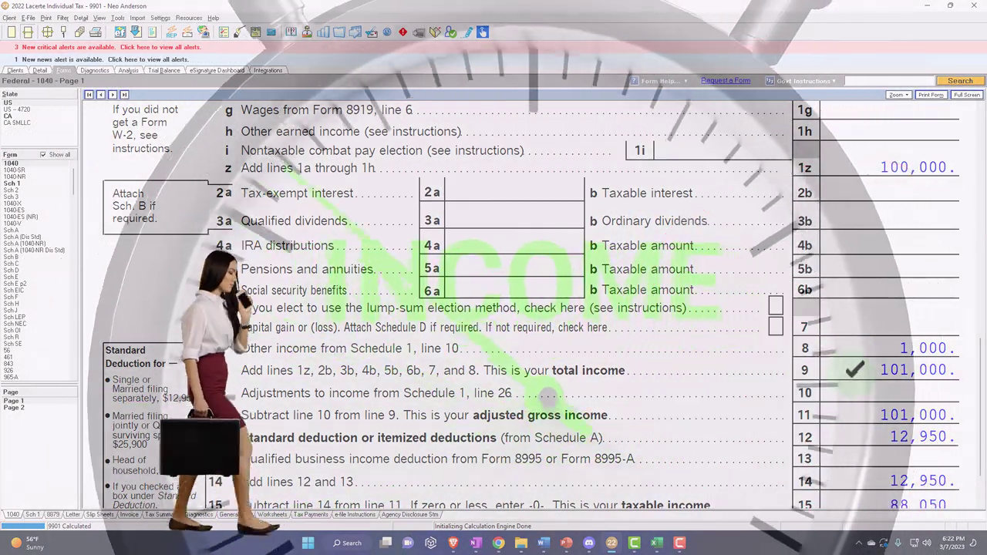
click(17, 183)
- Scroll Schedule 1 down to line 8j, activity not engaged in for profit income, showing 1,000
scroll(326, 362, down, 5)
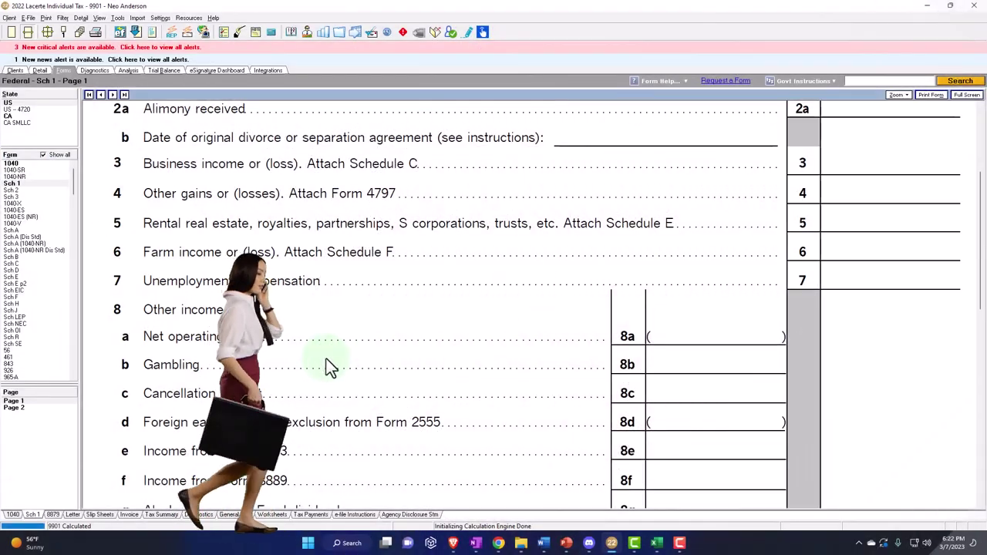
scroll(326, 359, down, 3)
scroll(326, 359, down, 1)
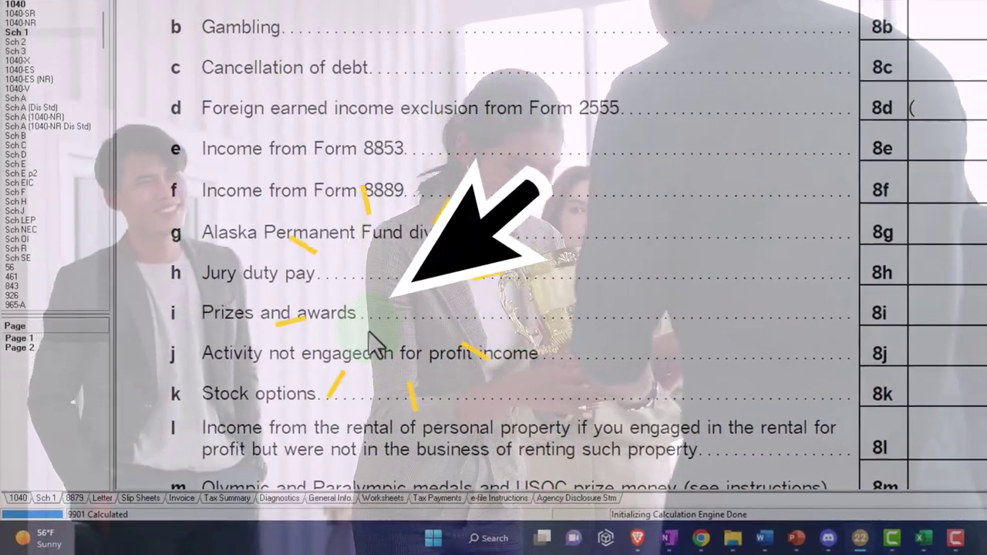
scroll(368, 331, down, 2)
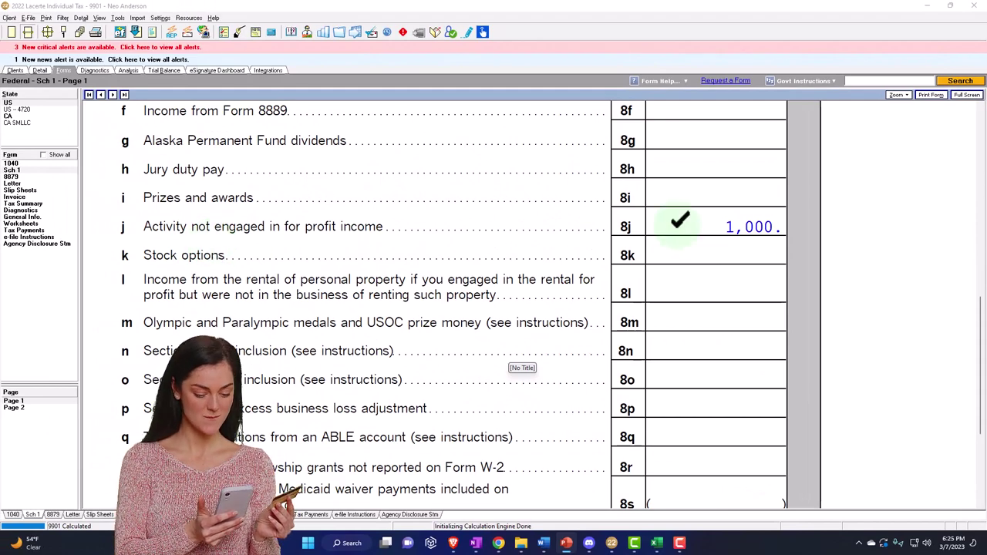
- Enter 10000 for activity not engaged in for profit income, then reopen Schedule 1 at line 8j
click(703, 230)
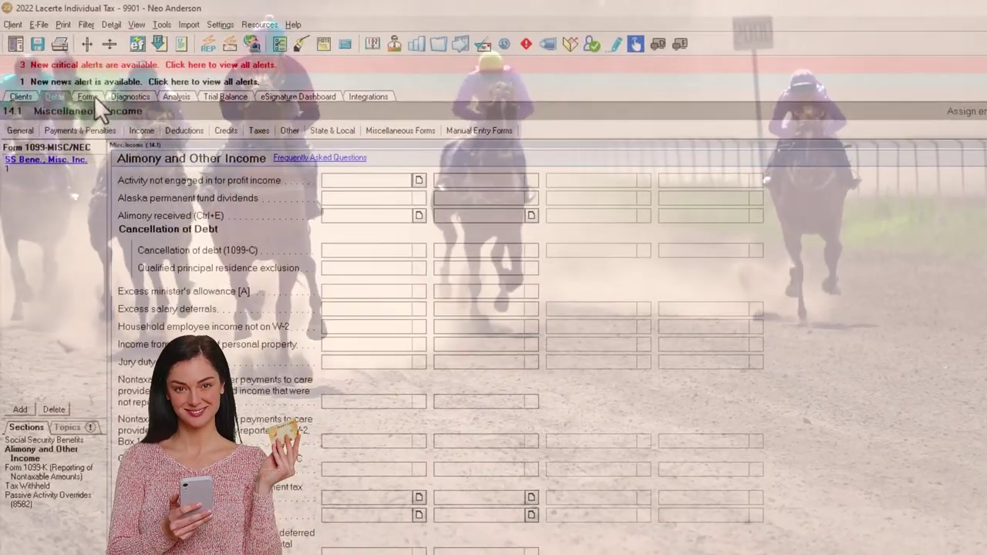
click(74, 82)
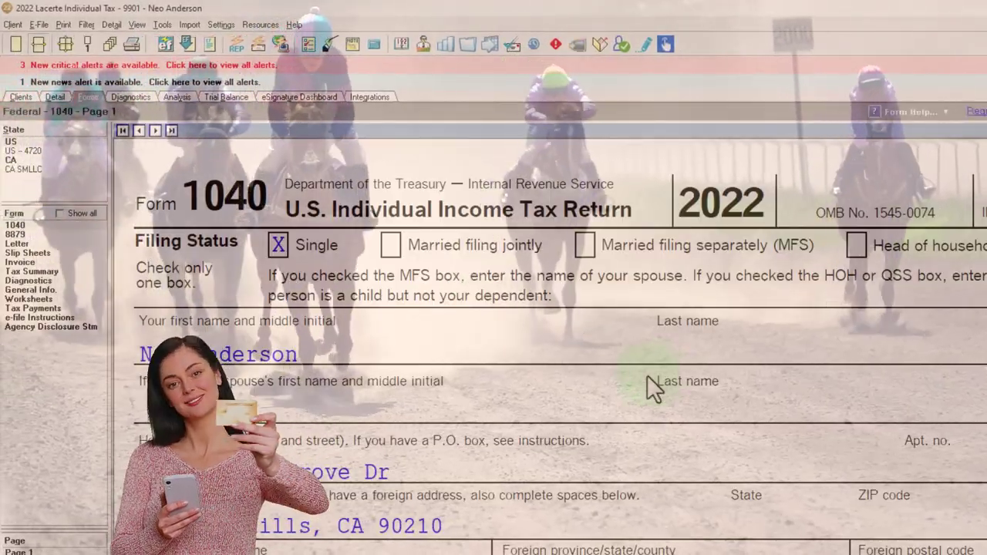
click(61, 214)
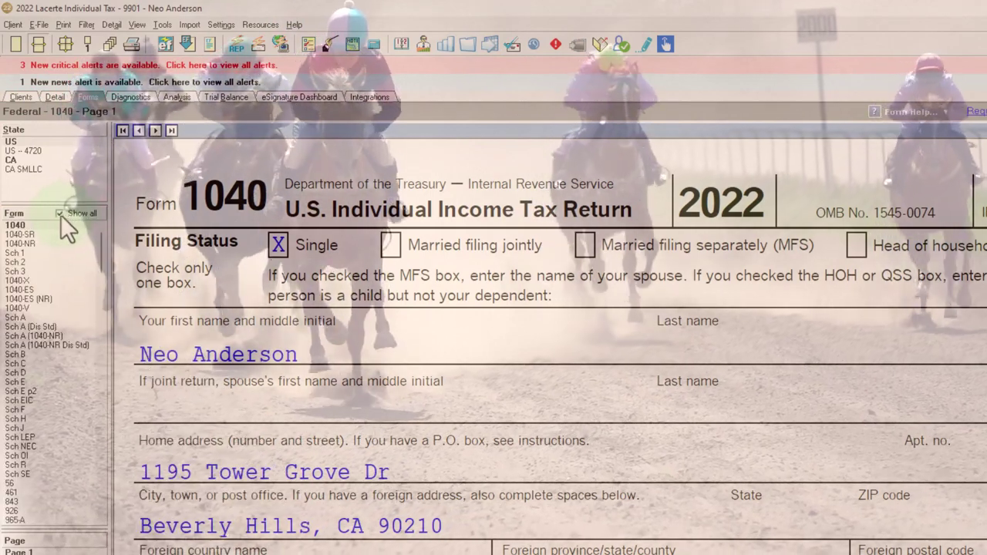
click(23, 253)
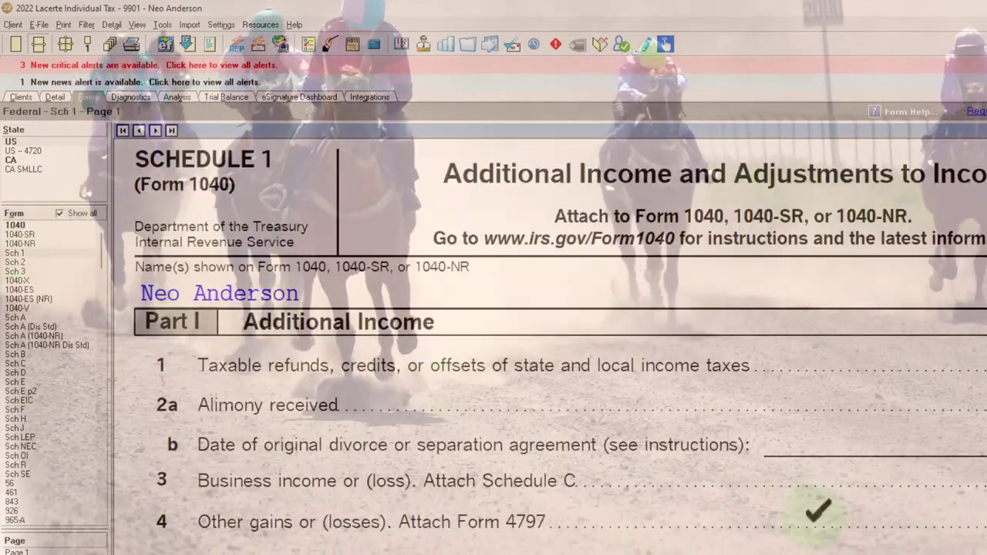
scroll(817, 529, down, 5)
scroll(819, 530, down, 2)
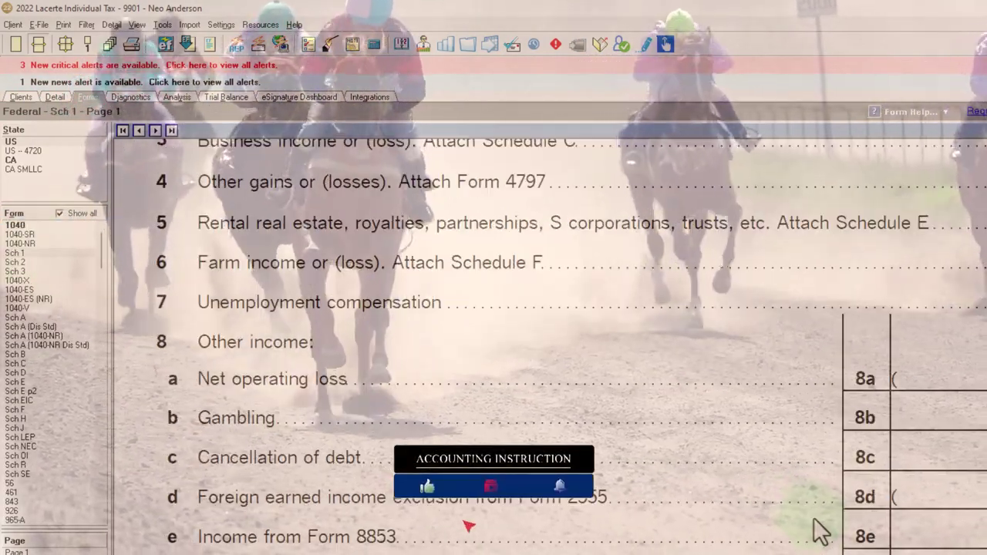
scroll(820, 531, down, 2)
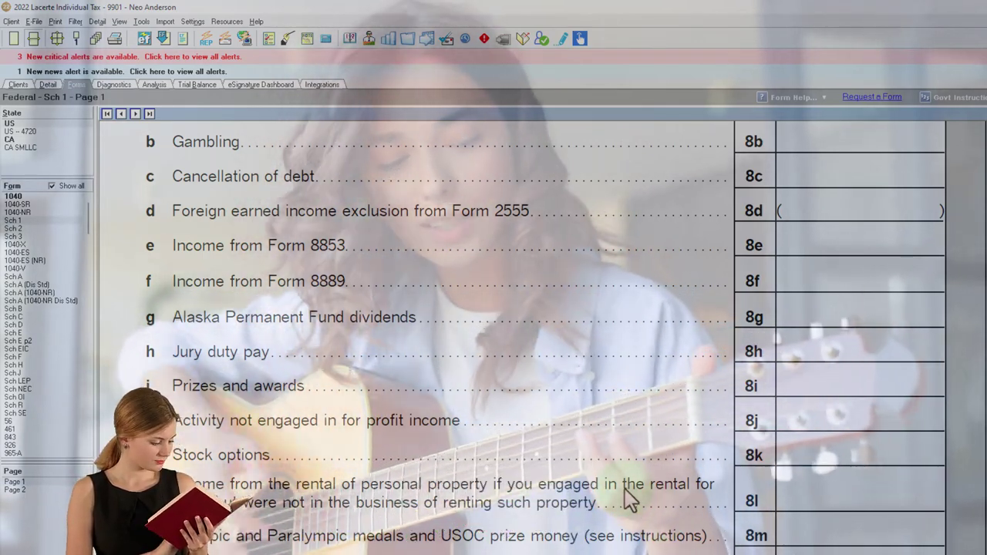
scroll(613, 462, down, 1)
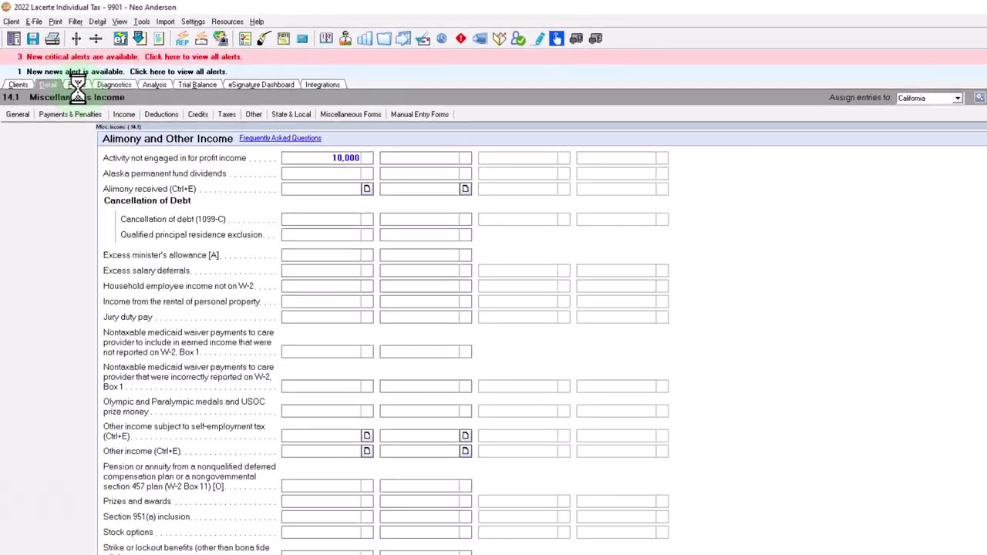
- Confirm 10,000 reaches Schedule 1 lines 9–10 and Form 1040 line 8, totaling 110,000 income
click(117, 129)
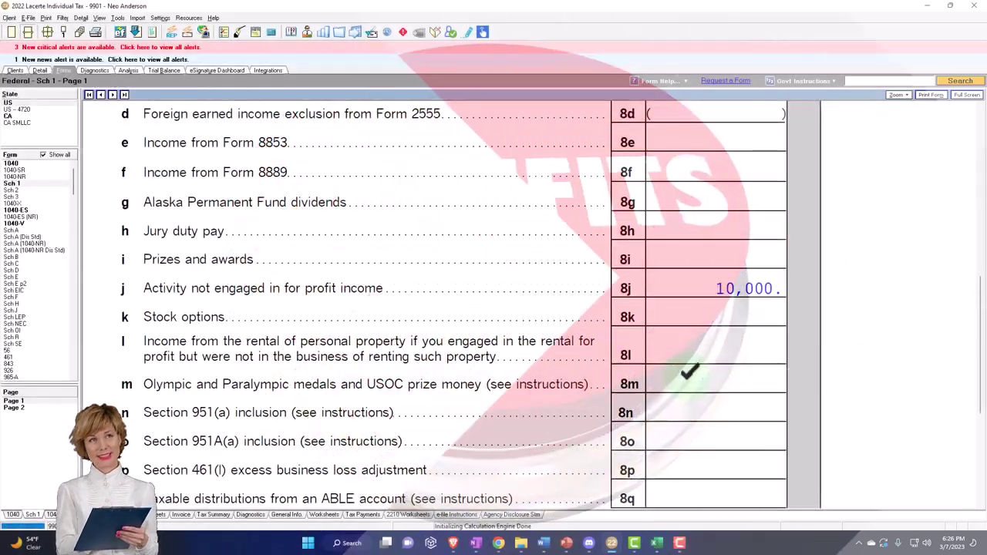
scroll(463, 309, down, 6)
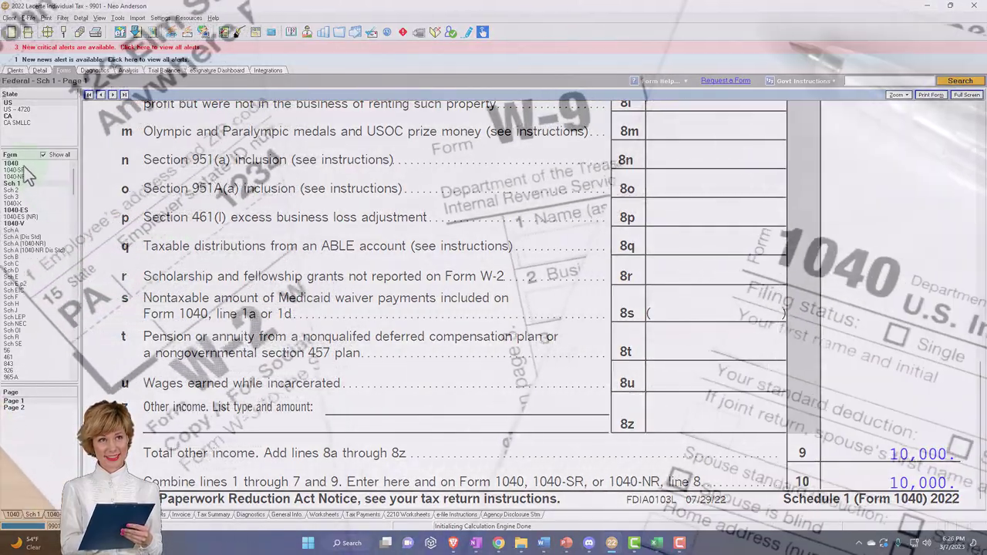
click(13, 163)
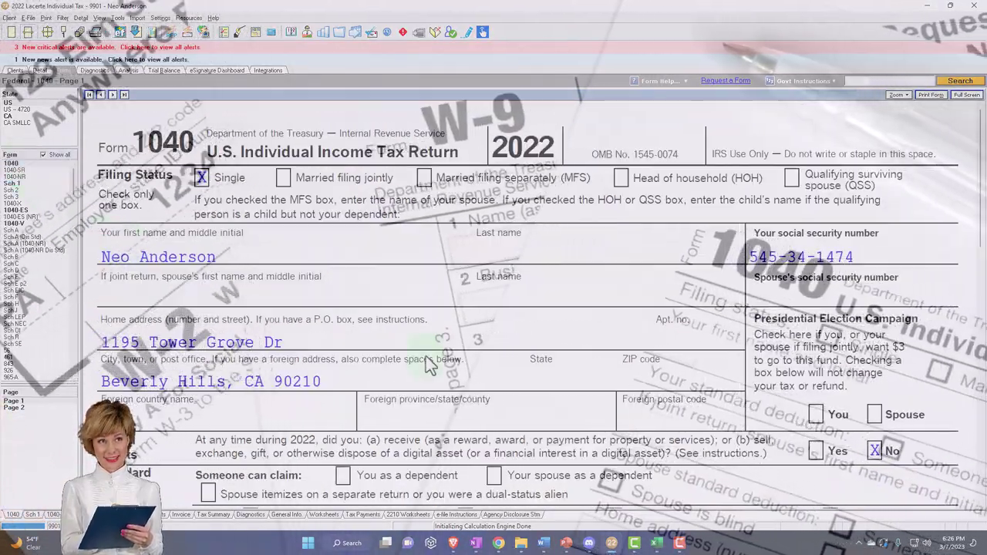
scroll(431, 364, down, 10)
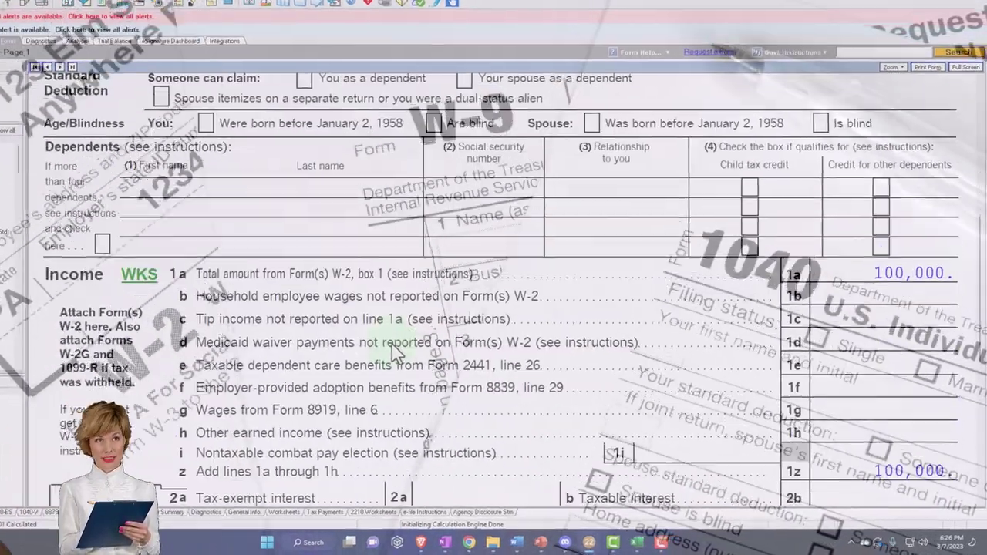
scroll(393, 351, down, 5)
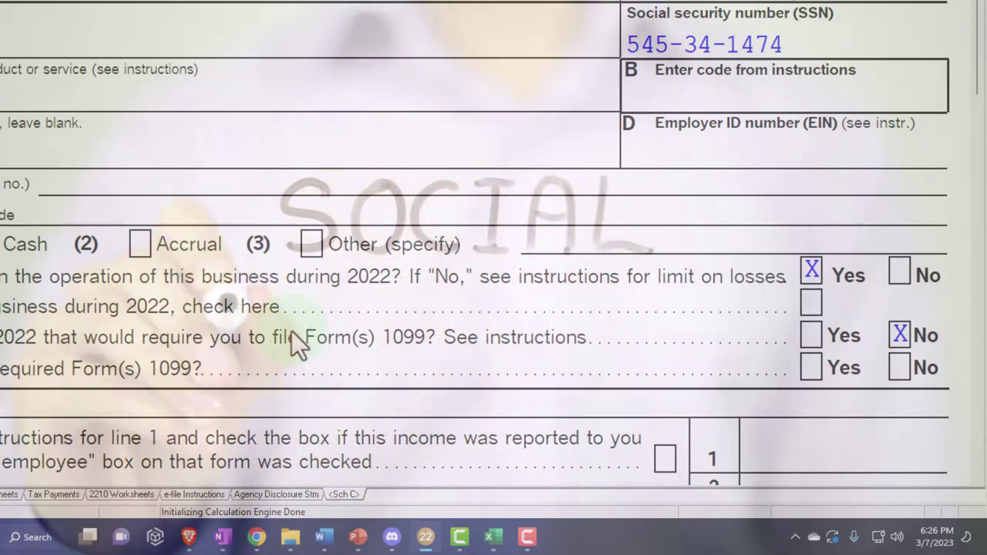
- Review Schedule C's income and expense lines, then return to Schedule 1 showing 10,000 on line 8j
scroll(291, 331, down, 5)
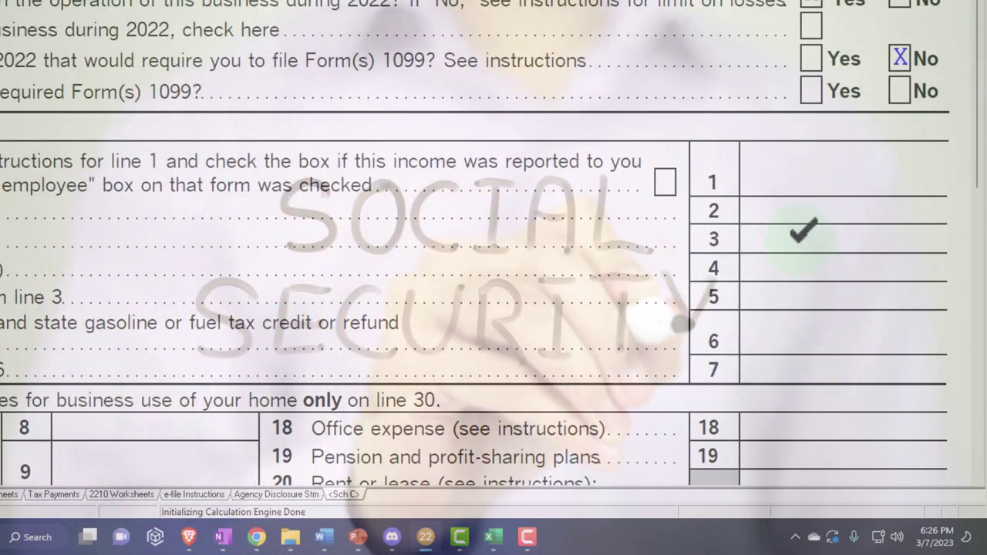
scroll(801, 230, down, 5)
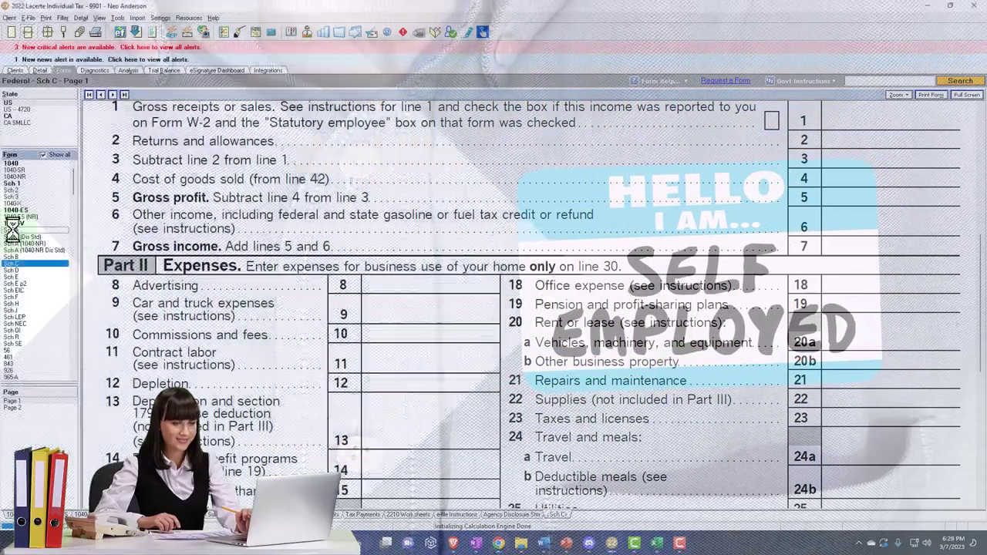
click(12, 231)
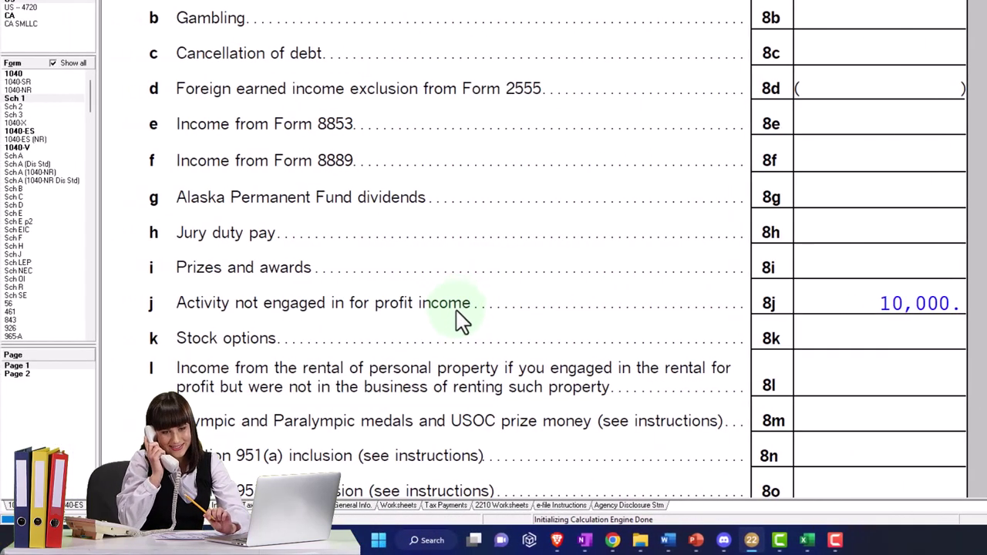
scroll(458, 317, down, 2)
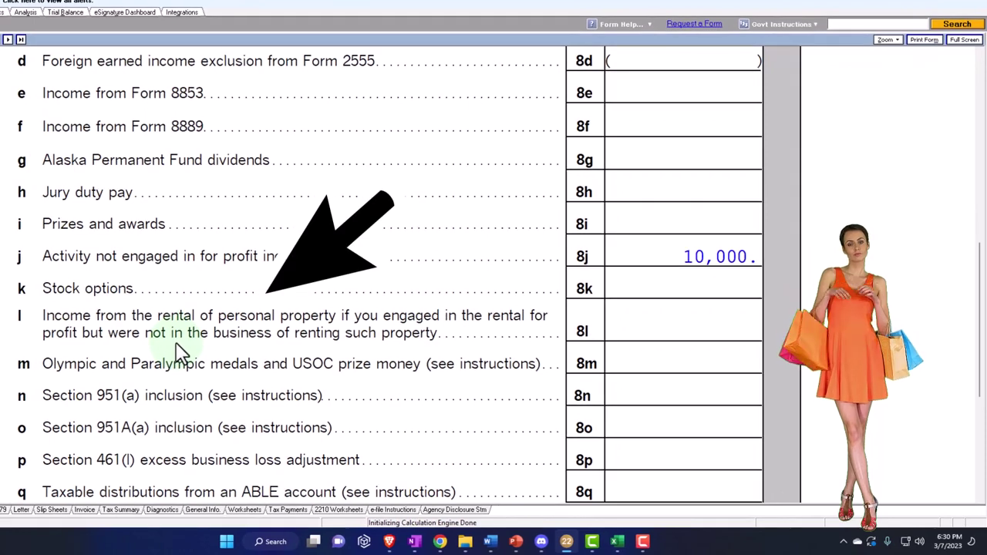
click(178, 353)
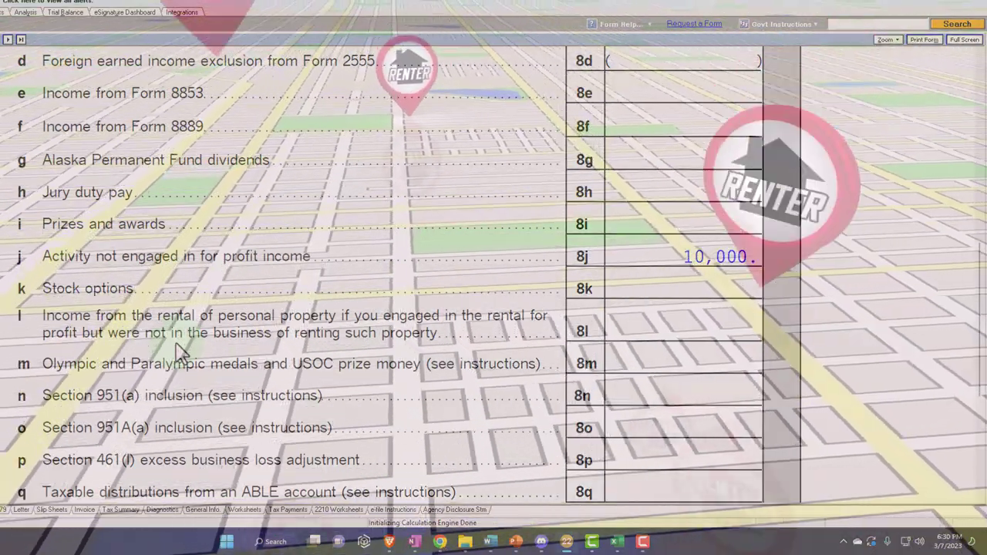
scroll(178, 353, down, 1)
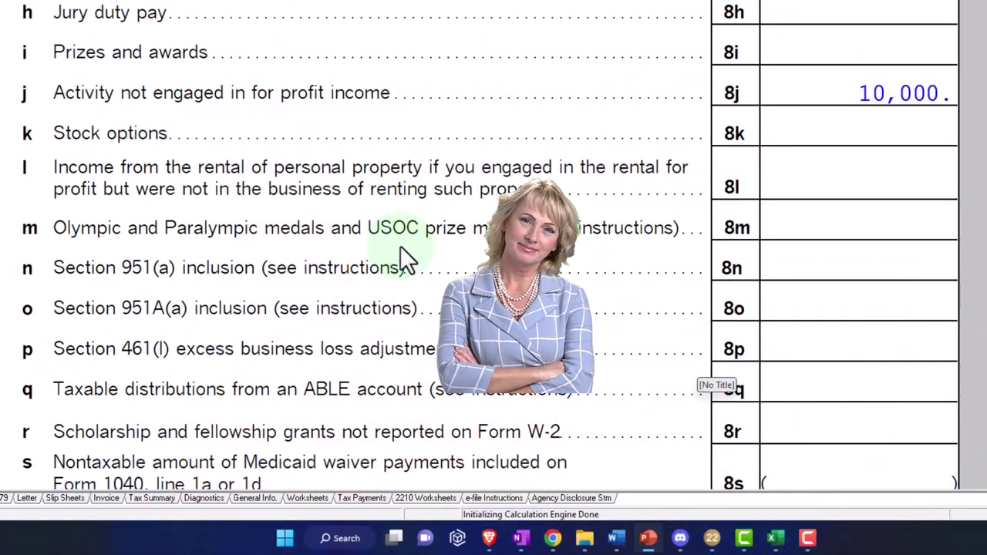
scroll(400, 246, down, 5)
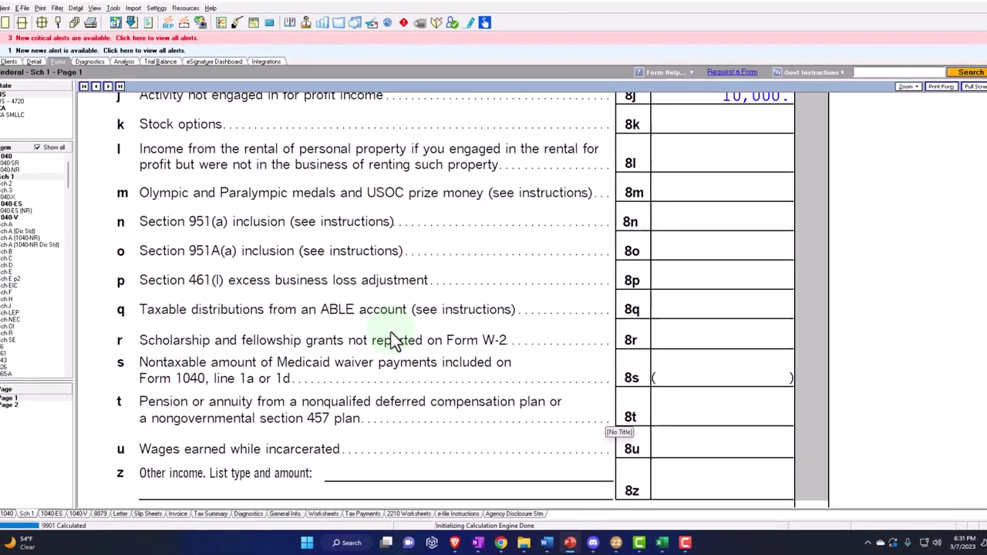
- Scroll down Schedule 1 to line 10 to check the 10,000 hobby income total
scroll(393, 333, down, 3)
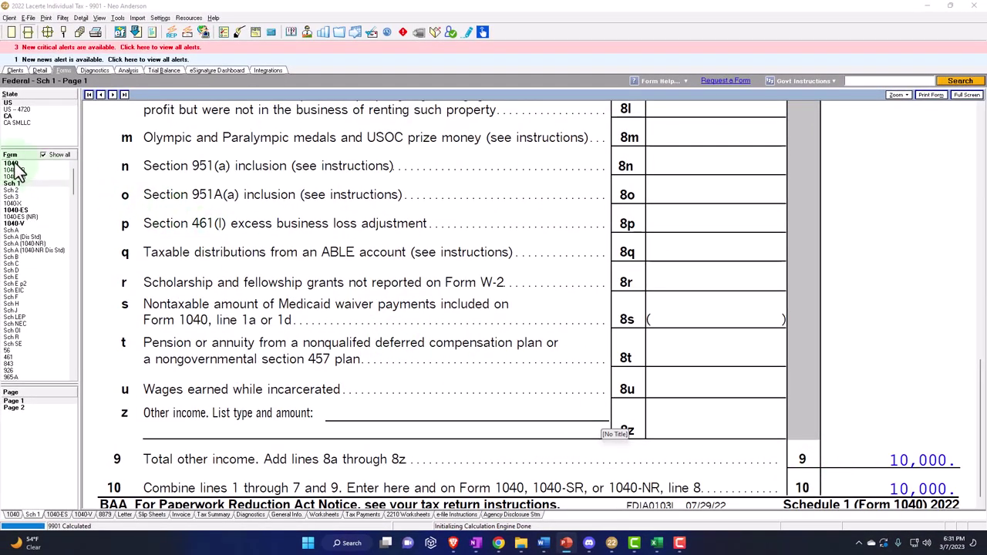
scroll(496, 355, down, 10)
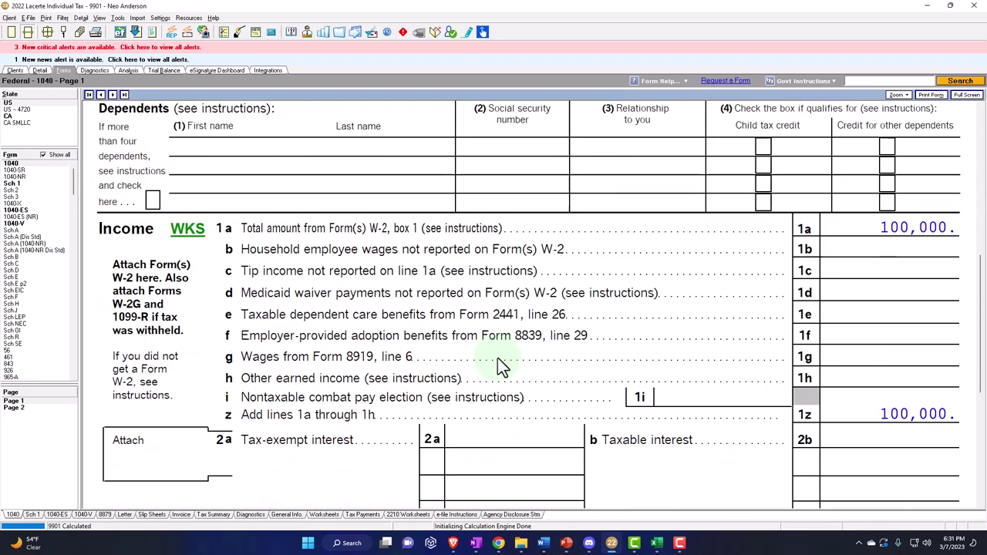
scroll(497, 362, down, 1)
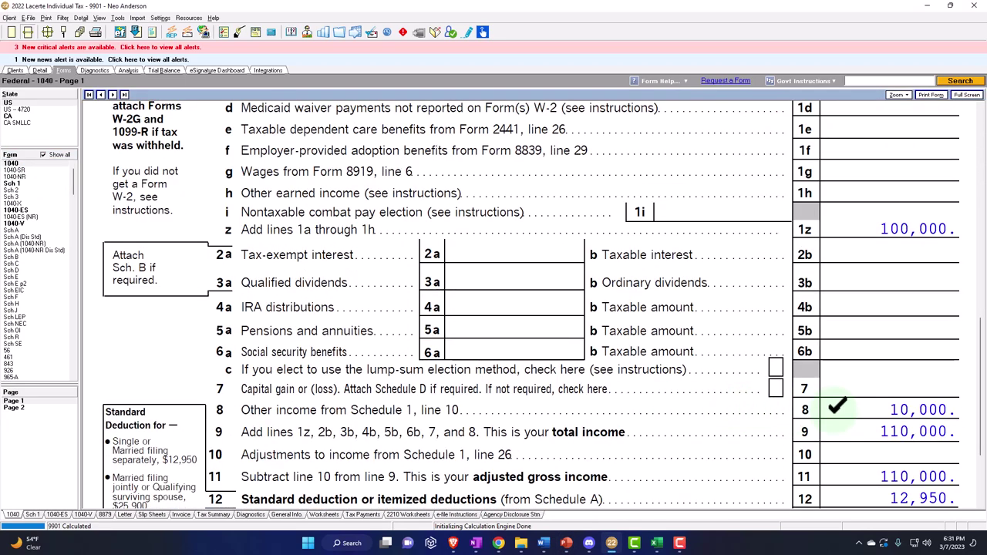